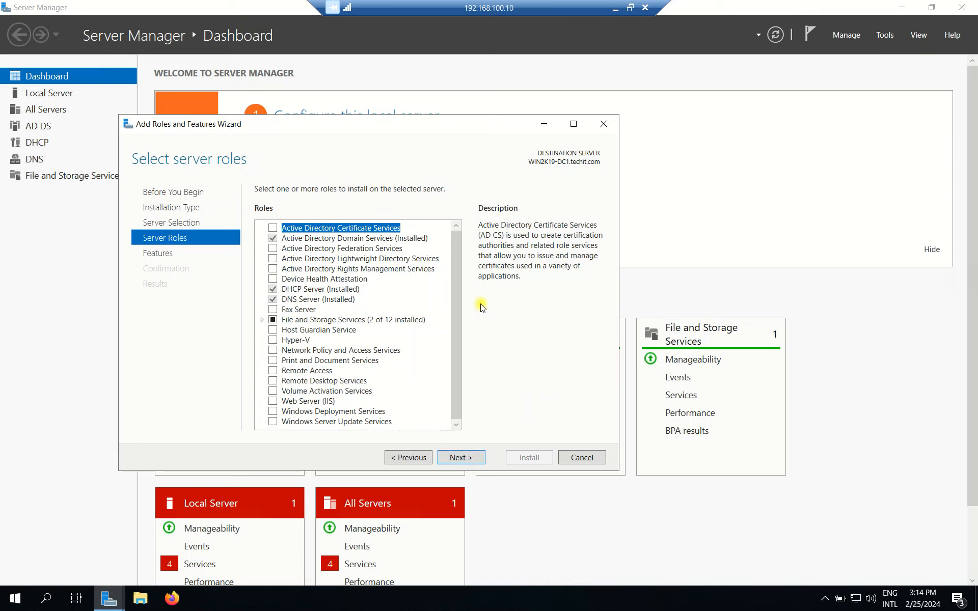
Select the Hyper-V role with its required management tools and continue to the feature selection.
{"action": "left_click", "coordinate": [301, 342]}
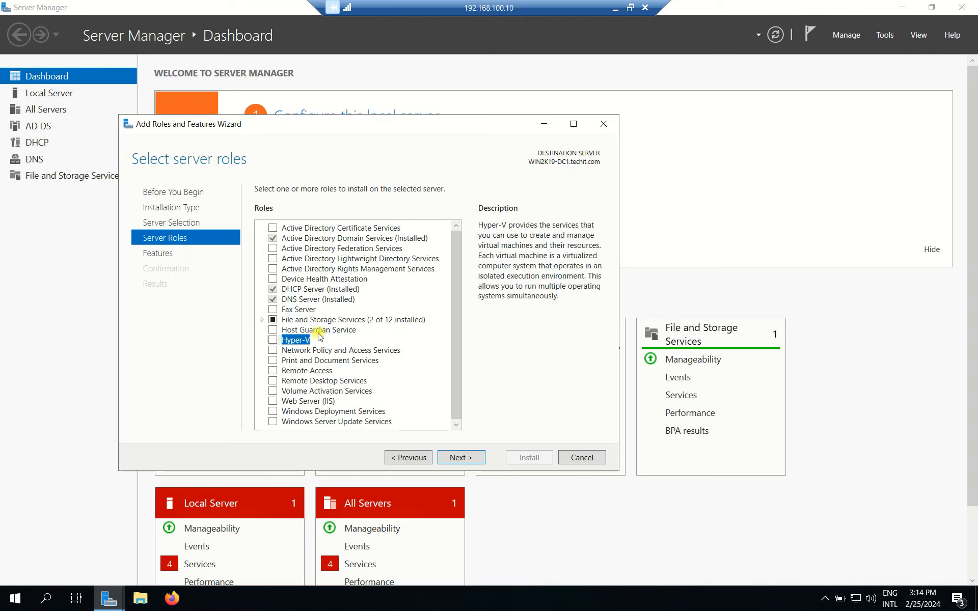
{"action": "left_click", "coordinate": [274, 341]}
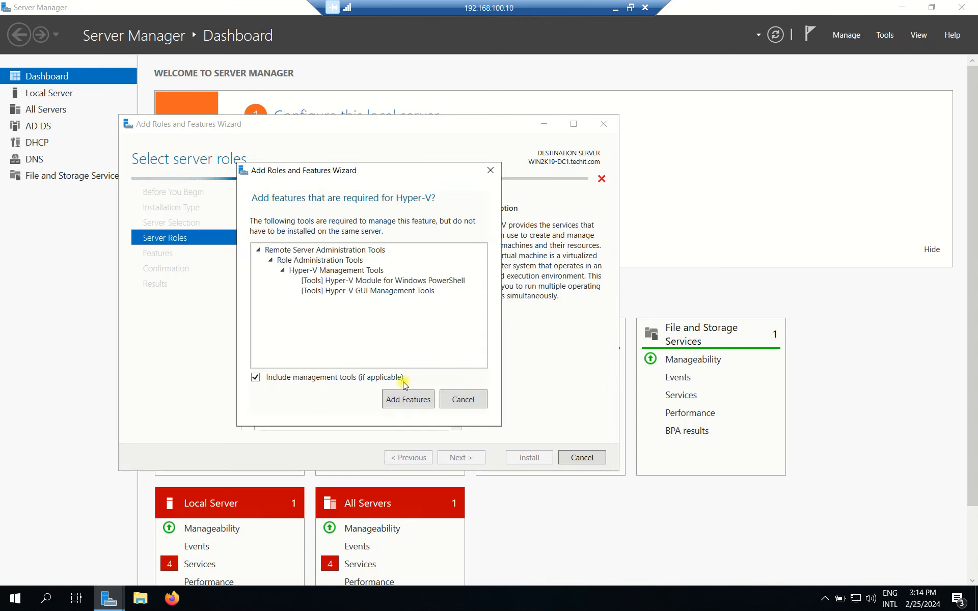
{"action": "left_click", "coordinate": [405, 399]}
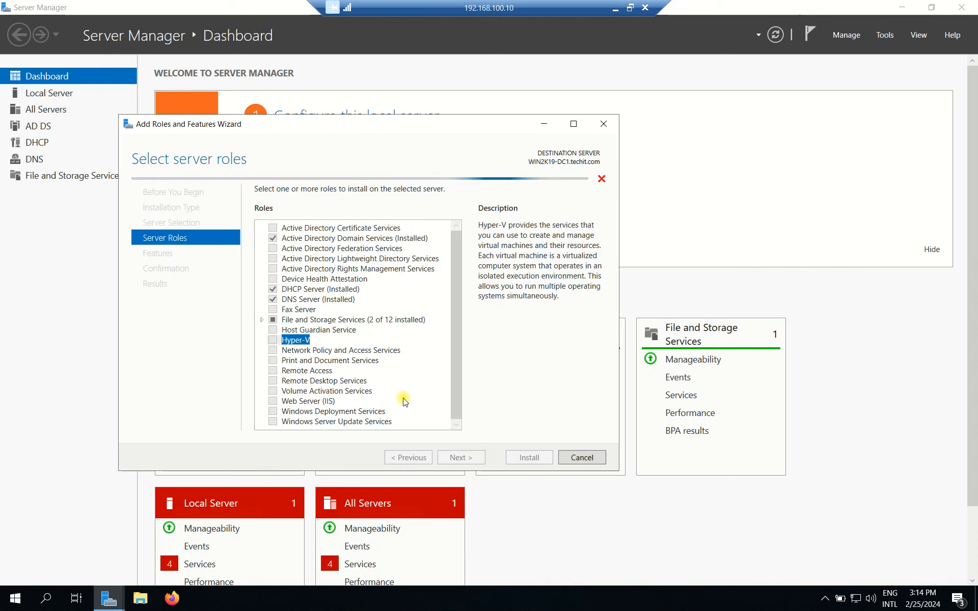
{"action": "left_click", "coordinate": [458, 458]}
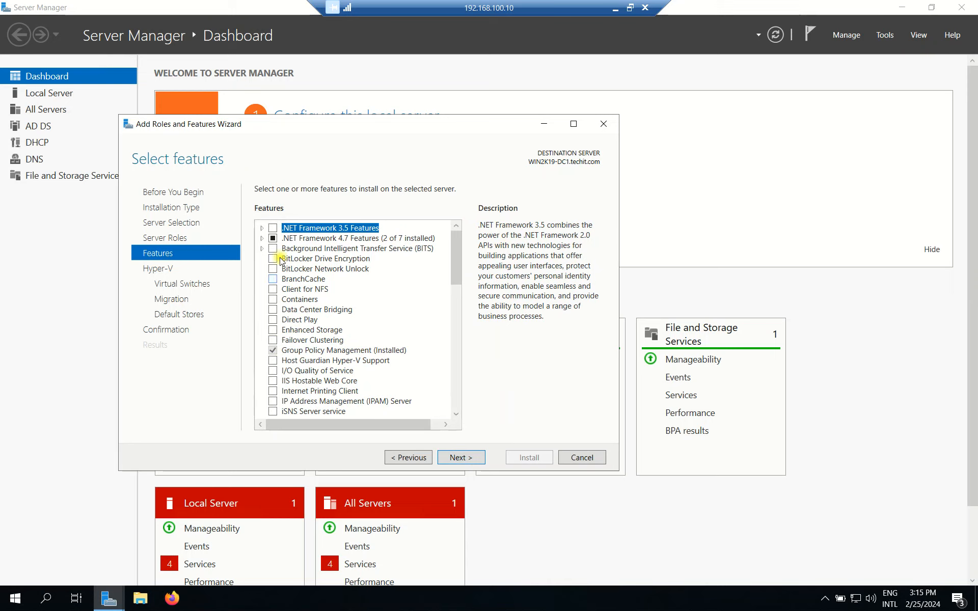
Add .NET Framework 3.5 Features to the installation and continue past the Hyper-V introduction.
{"action": "left_click", "coordinate": [273, 228]}
{"action": "left_click", "coordinate": [464, 458]}
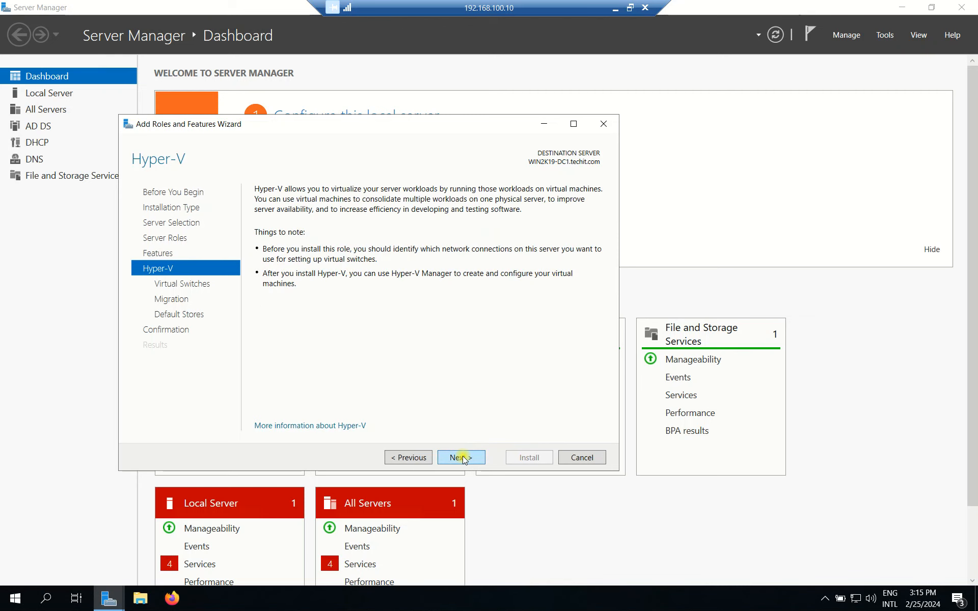
{"action": "left_click", "coordinate": [463, 459]}
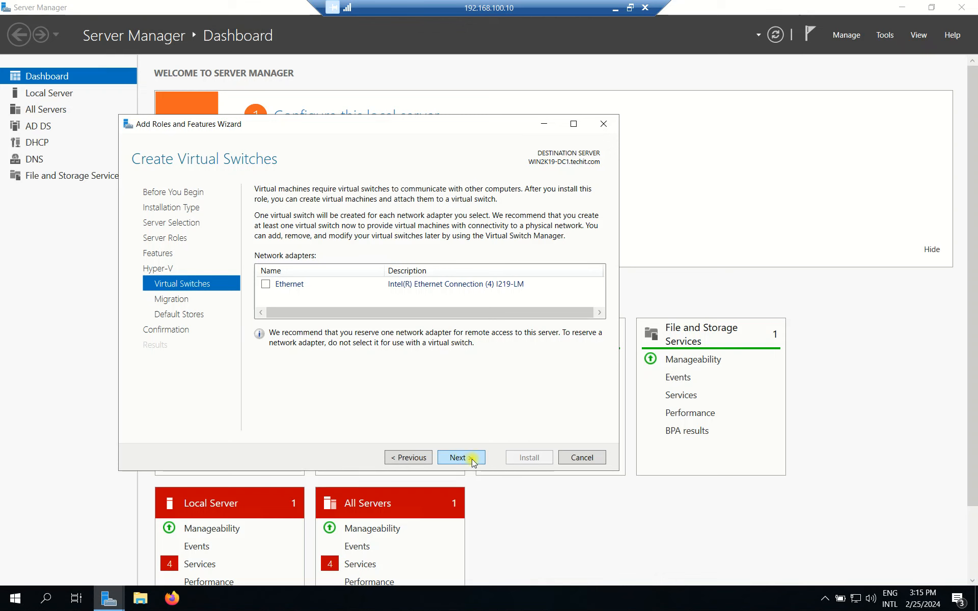
Keep the default virtual switch, migration and store settings for Hyper-V, and start installing the selected role and features.
{"action": "left_click", "coordinate": [471, 459]}
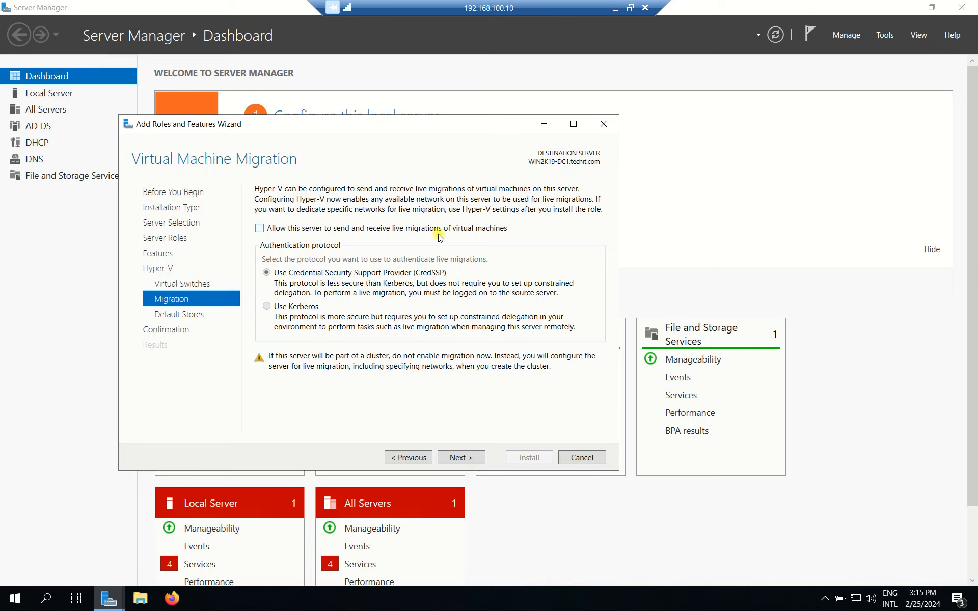
{"action": "left_click", "coordinate": [290, 230]}
{"action": "left_click", "coordinate": [291, 232]}
{"action": "left_click", "coordinate": [459, 458]}
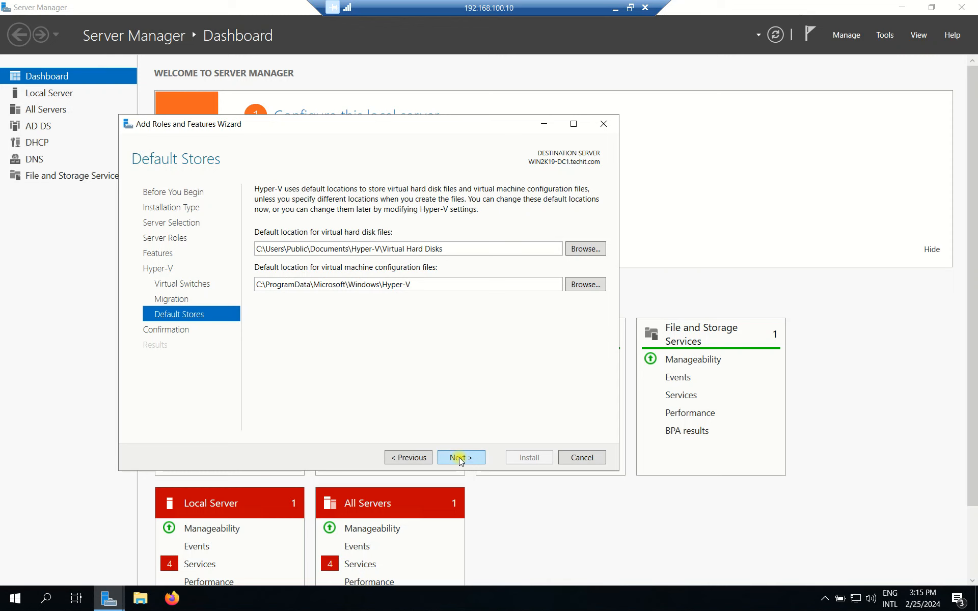
{"action": "left_click", "coordinate": [460, 458]}
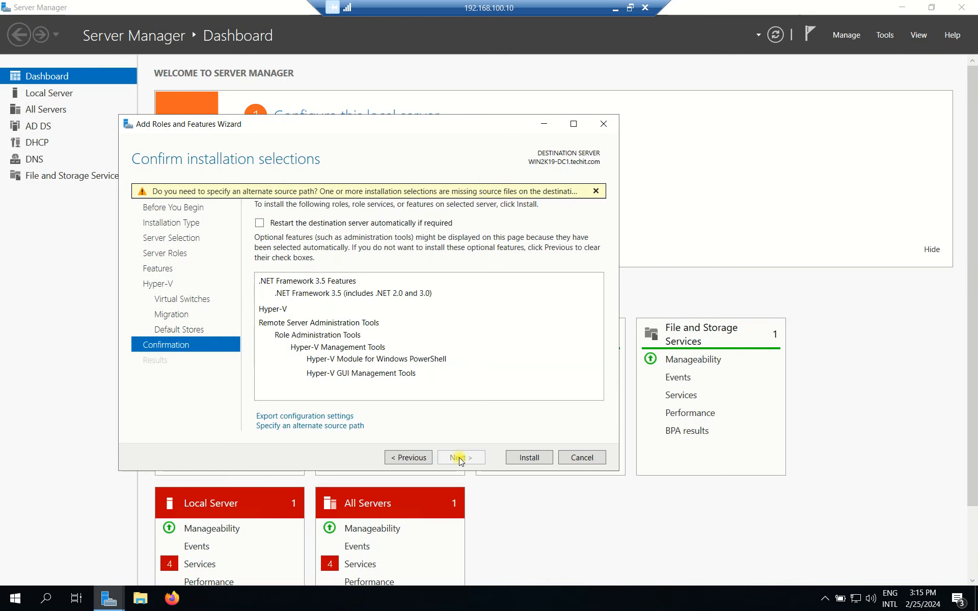
{"action": "left_click", "coordinate": [528, 457]}
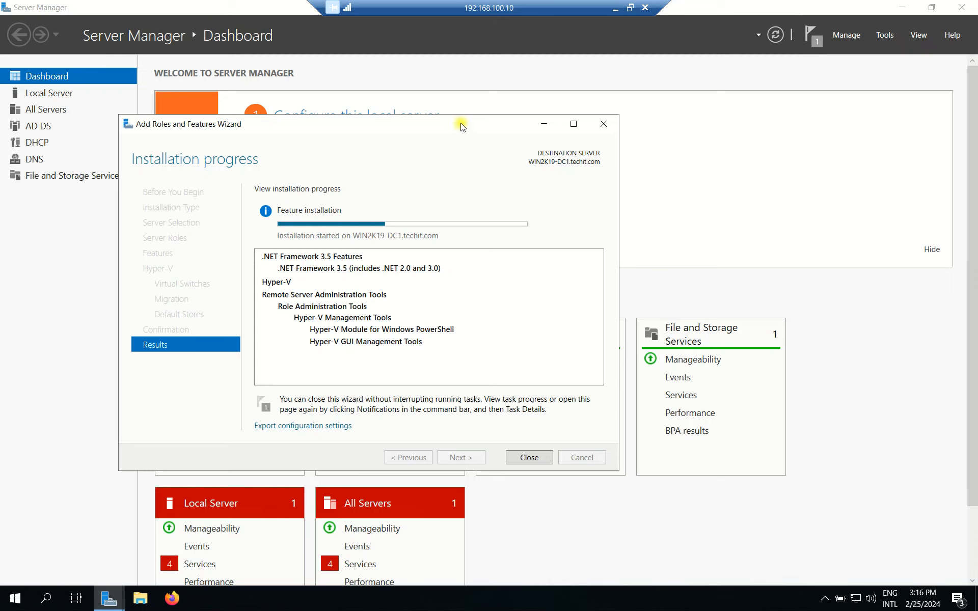
Wait for the feature installation to finish and close the Add Roles and Features Wizard.
{"action": "left_click_drag", "start_coordinate": [462, 126], "coordinate": [370, 102]}
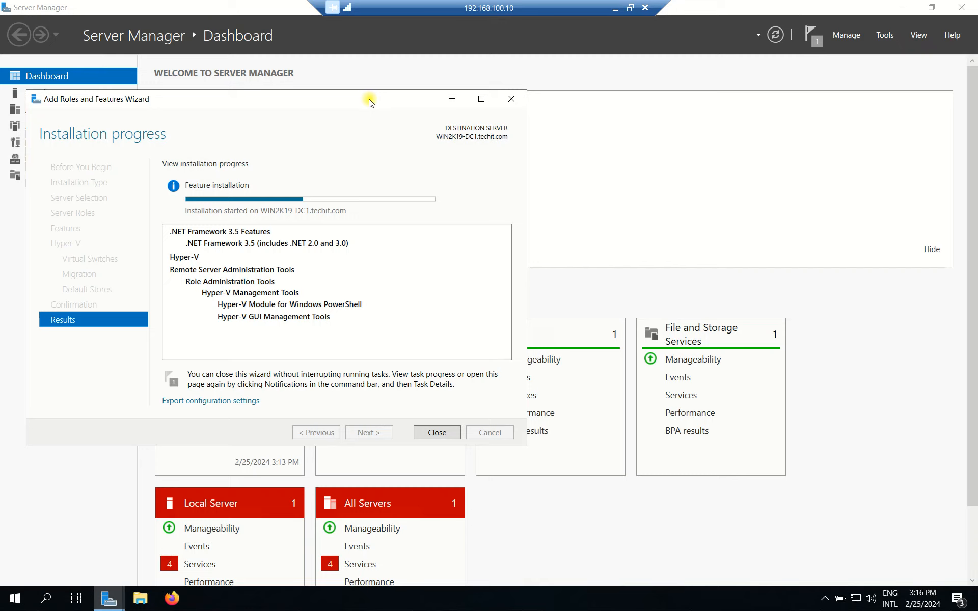
{"action": "left_click_drag", "start_coordinate": [369, 102], "coordinate": [456, 125]}
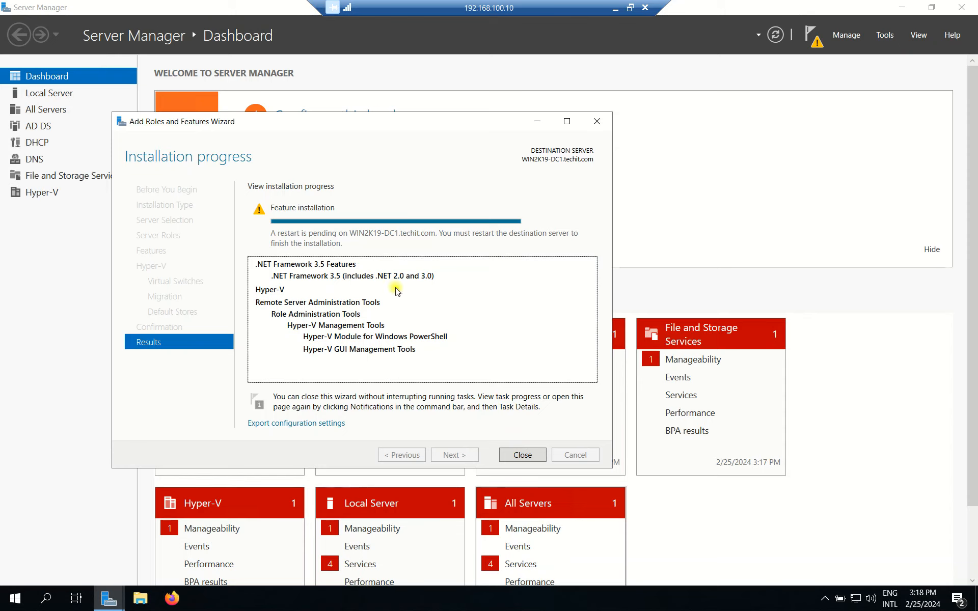
{"action": "left_click", "coordinate": [522, 455]}
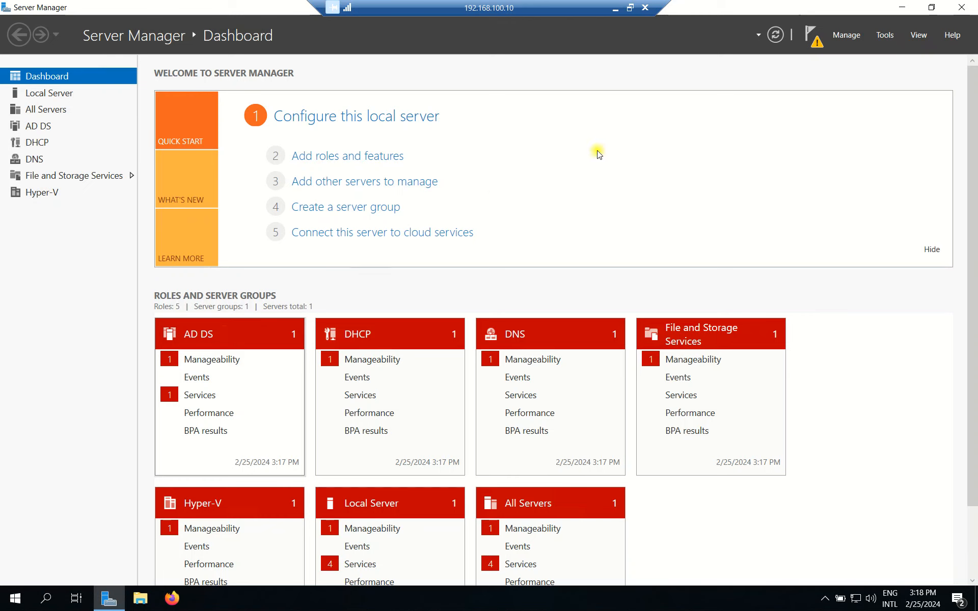
Review the feature installation notification and its installation progress details, and close them.
{"action": "left_click", "coordinate": [809, 37]}
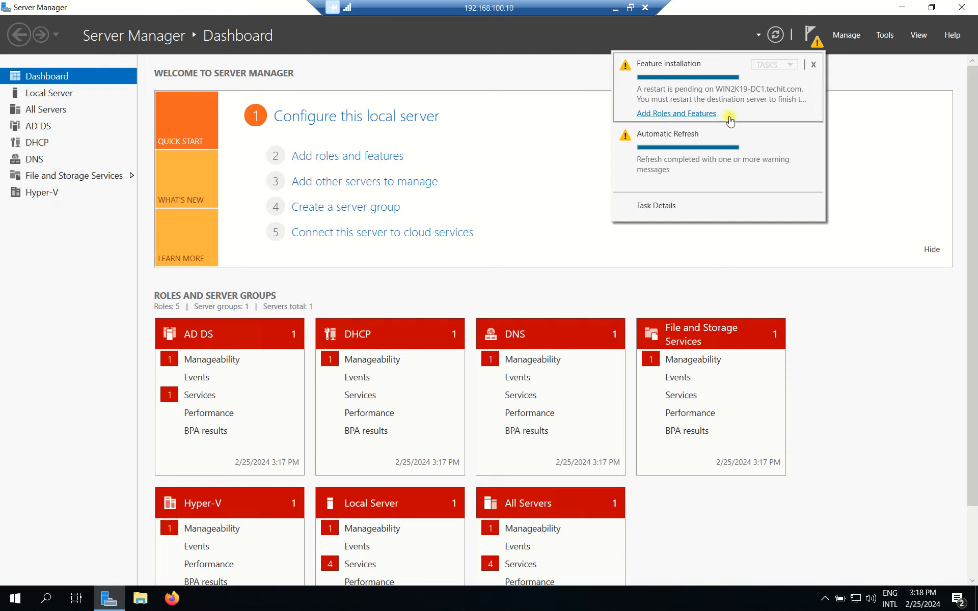
{"action": "left_click", "coordinate": [698, 113]}
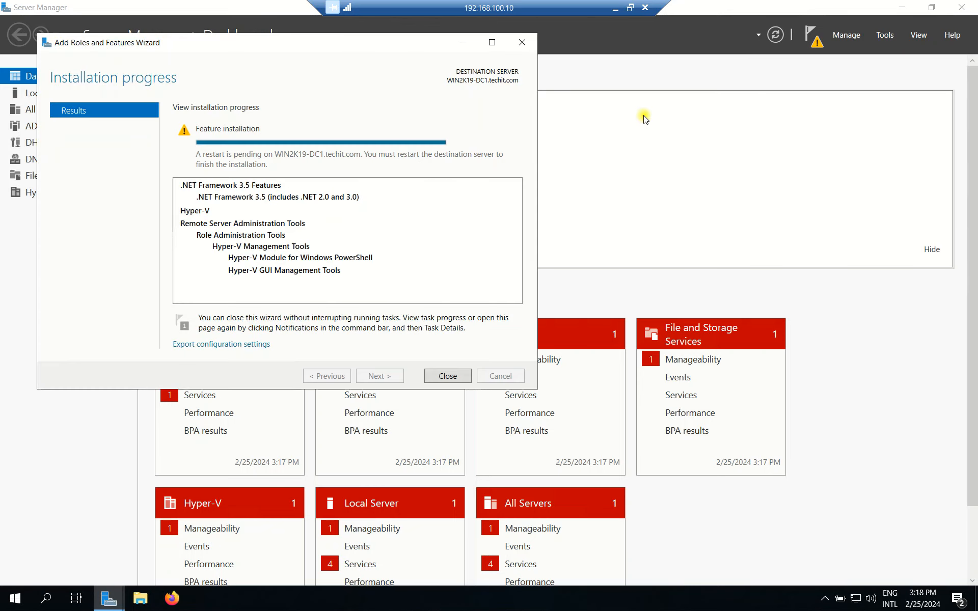
{"action": "left_click", "coordinate": [440, 379]}
{"action": "left_click", "coordinate": [809, 36]}
{"action": "left_click", "coordinate": [807, 36]}
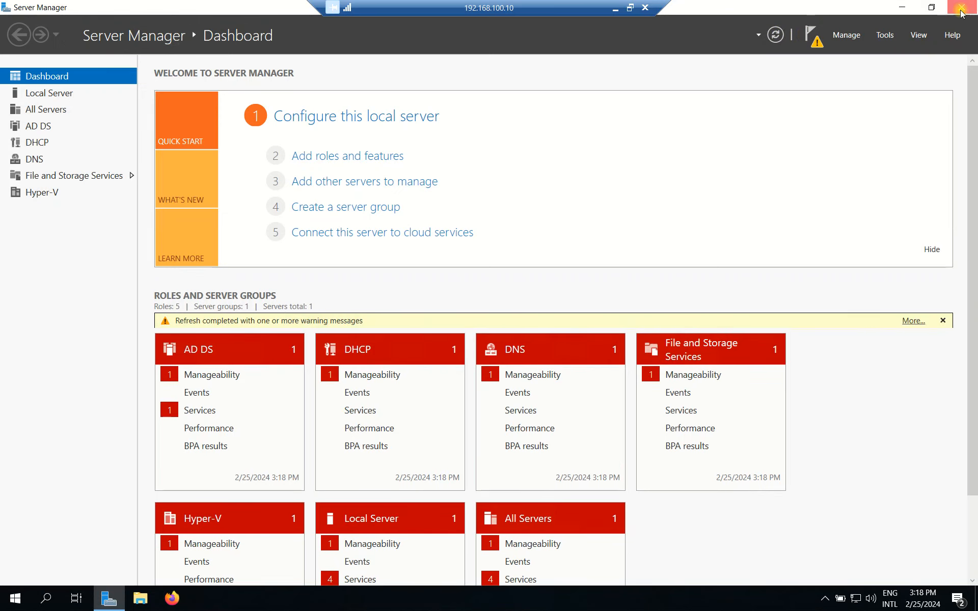
Close Server Manager and restart the server to complete the Hyper-V installation.
{"action": "left_click", "coordinate": [961, 8]}
{"action": "left_click", "coordinate": [12, 597]}
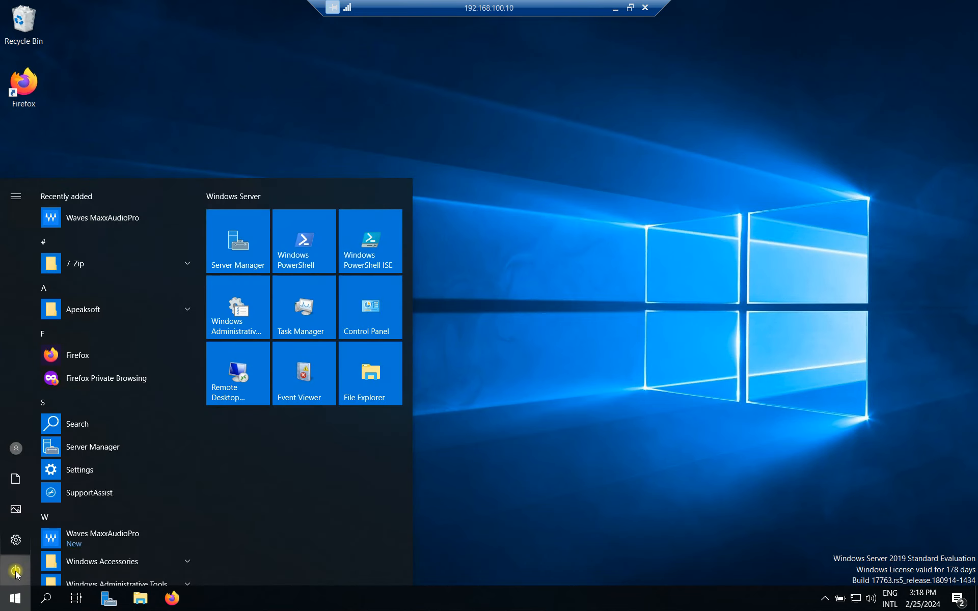
{"action": "left_click", "coordinate": [11, 572]}
{"action": "left_click", "coordinate": [40, 536]}
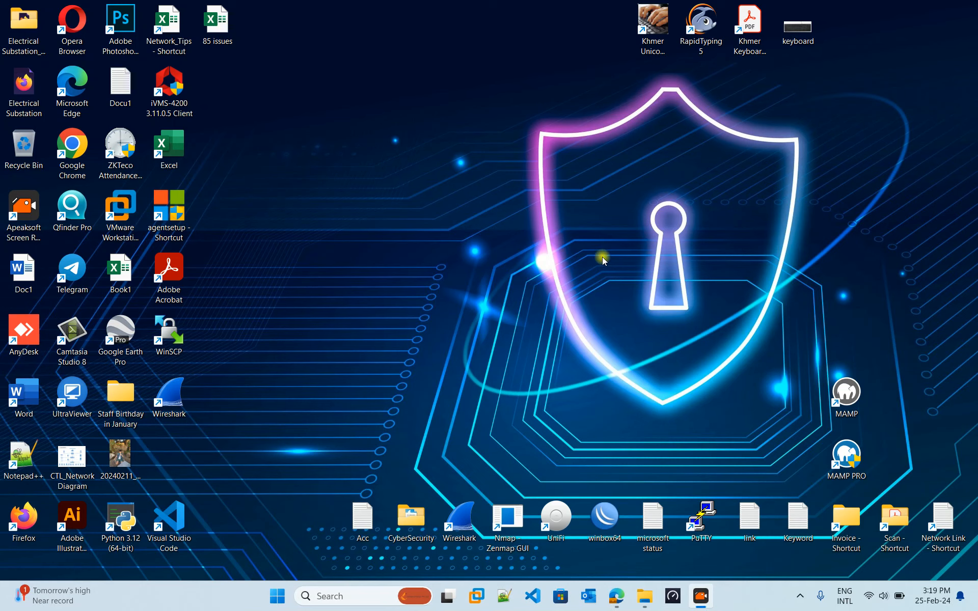
Open Remote Desktop Connection with mstsc on the local computer and try to connect to 192.168.100.10.
{"action": "key", "text": "super+r"}
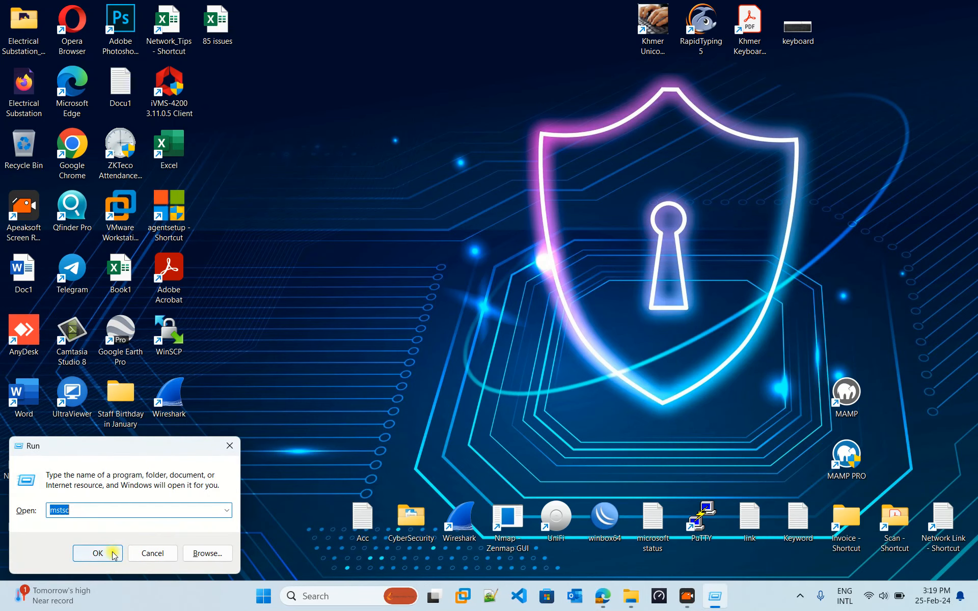
{"action": "left_click", "coordinate": [106, 554]}
{"action": "left_click", "coordinate": [554, 252]}
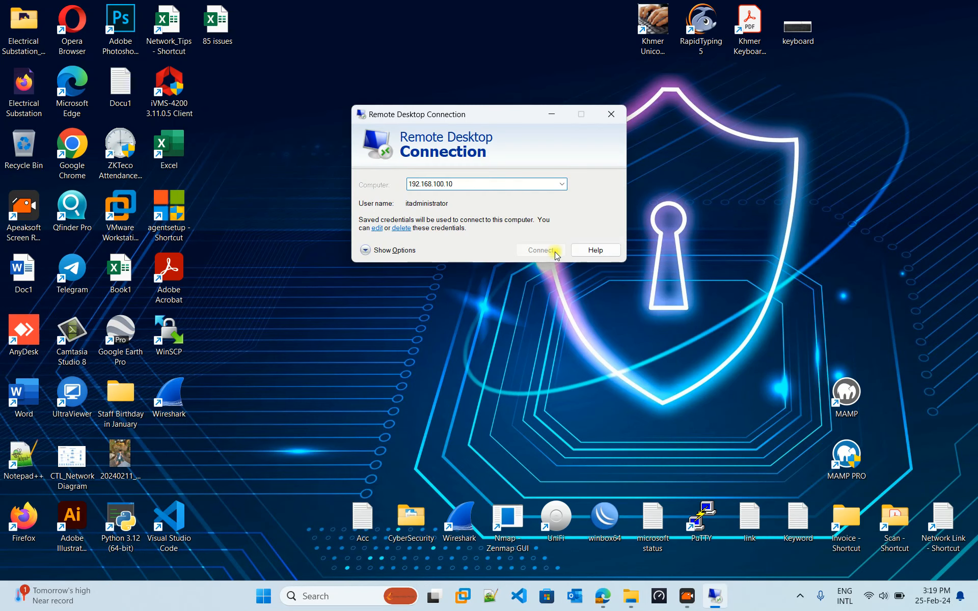
{"action": "left_click", "coordinate": [531, 294]}
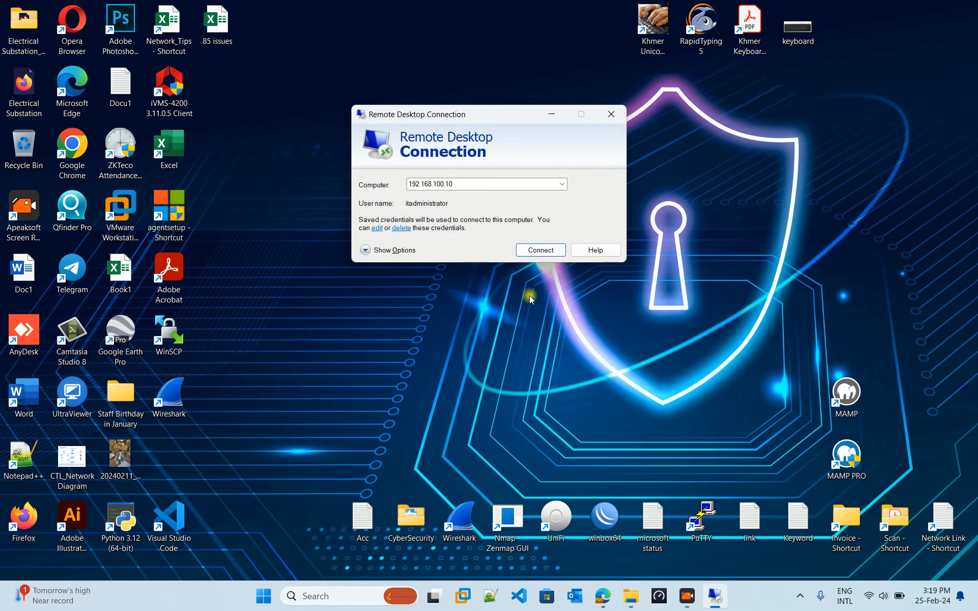
Retry the remote desktop connection to 192.168.100.10, accepting the certificate warning, and dismiss the connection error.
{"action": "left_click_drag", "start_coordinate": [502, 111], "coordinate": [408, 205]}
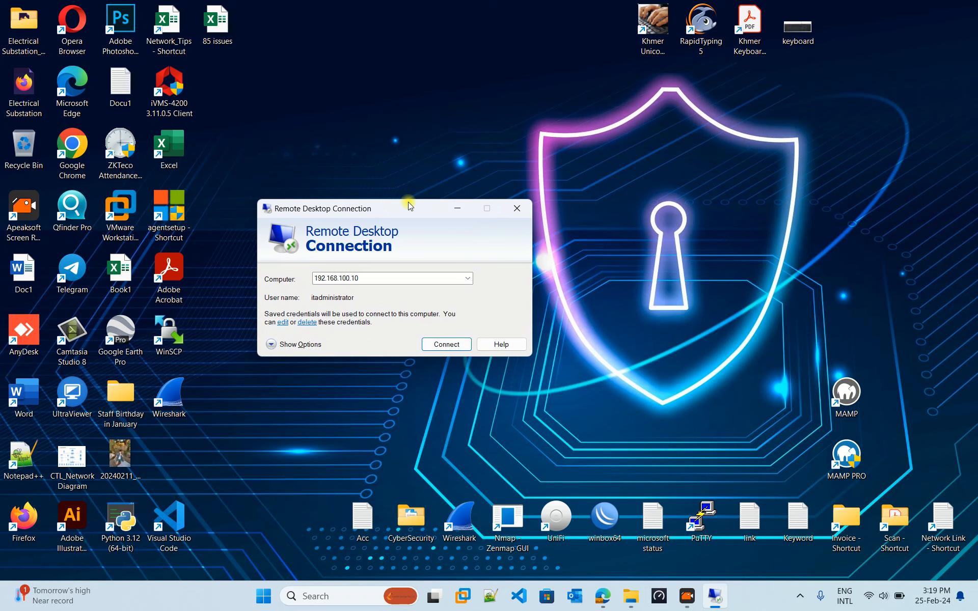
{"action": "left_click", "coordinate": [458, 345]}
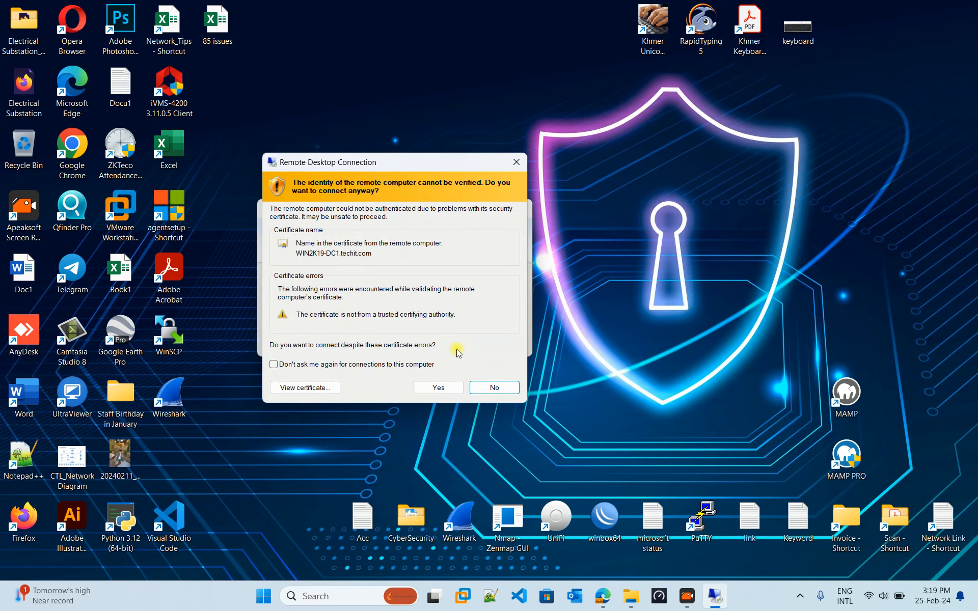
{"action": "left_click", "coordinate": [439, 387]}
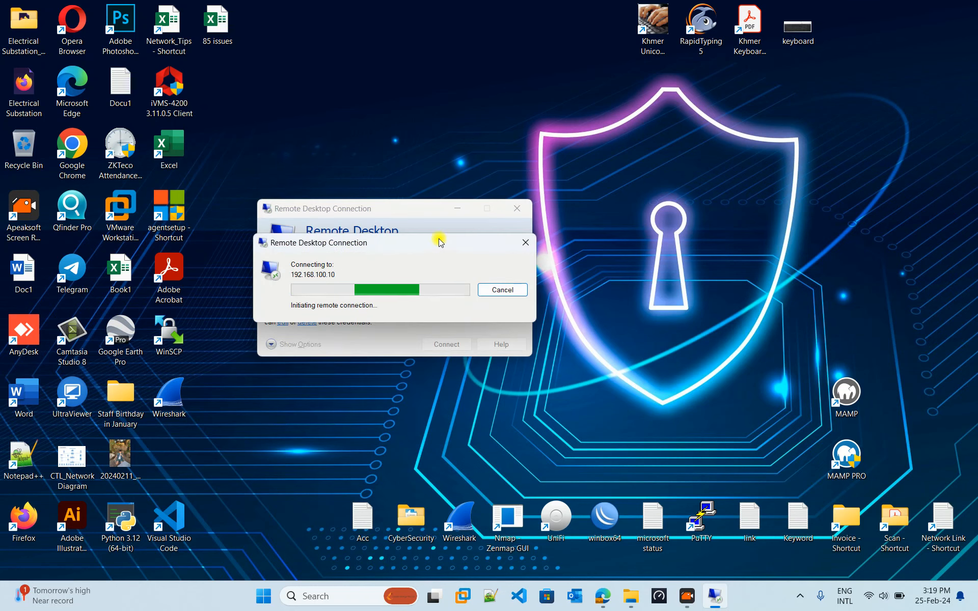
{"action": "left_click_drag", "start_coordinate": [420, 241], "coordinate": [492, 238]}
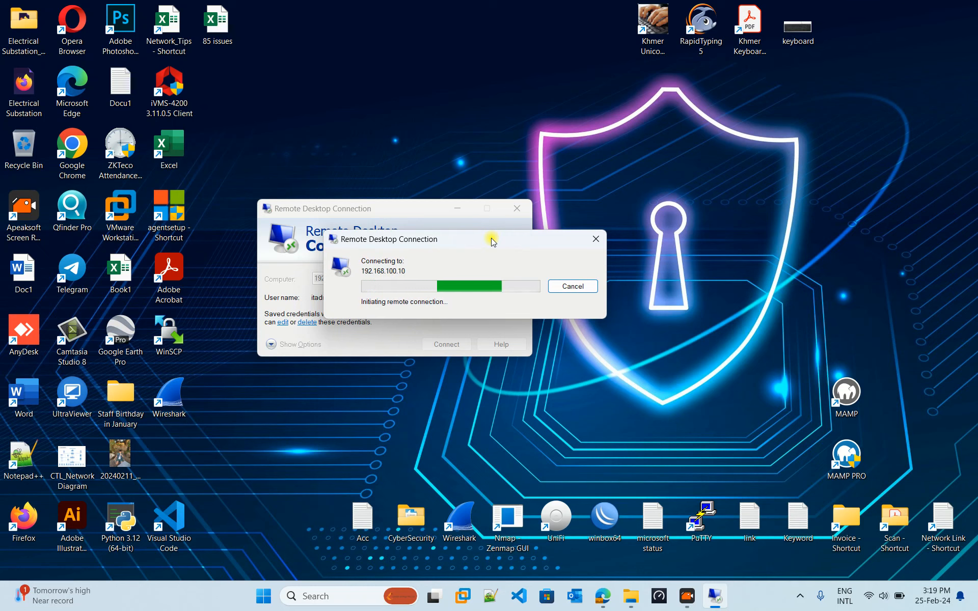
{"action": "left_click_drag", "start_coordinate": [492, 241], "coordinate": [532, 139]}
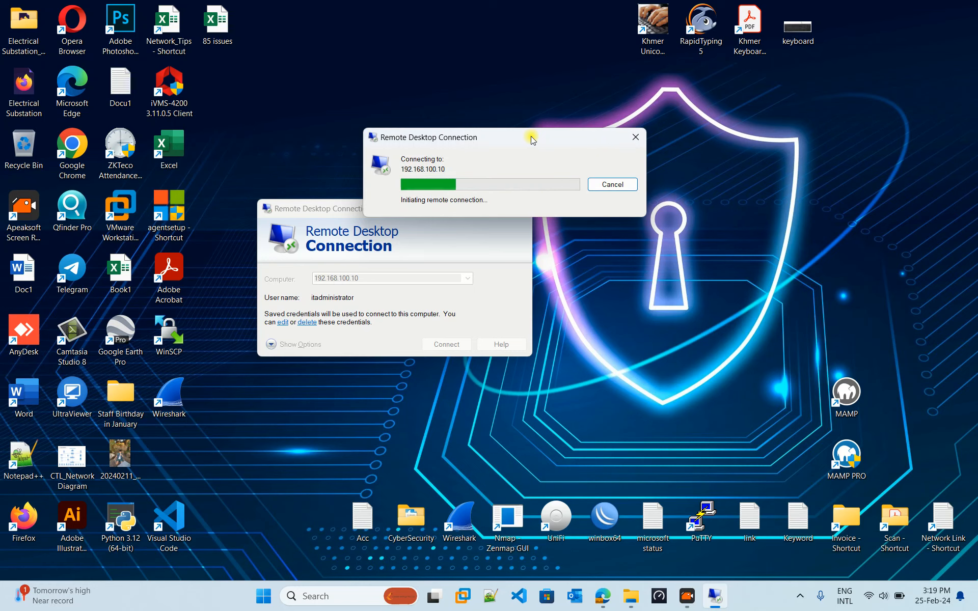
{"action": "left_click", "coordinate": [537, 318]}
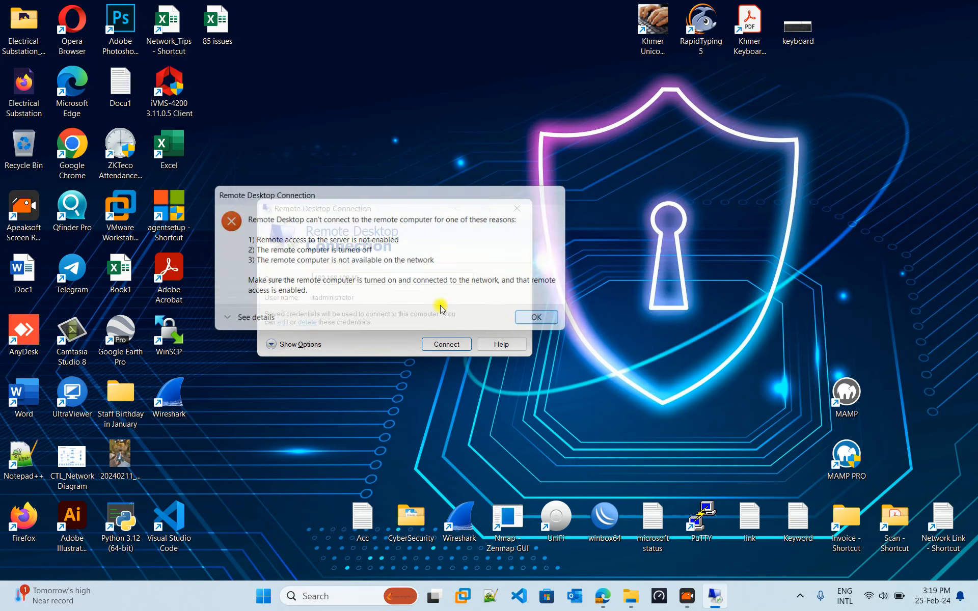
Open a maximized Command Prompt and check the server's availability with ping 192.168.100.10 -t.
{"action": "key", "text": "super"}
{"action": "type", "text": "cmd"}
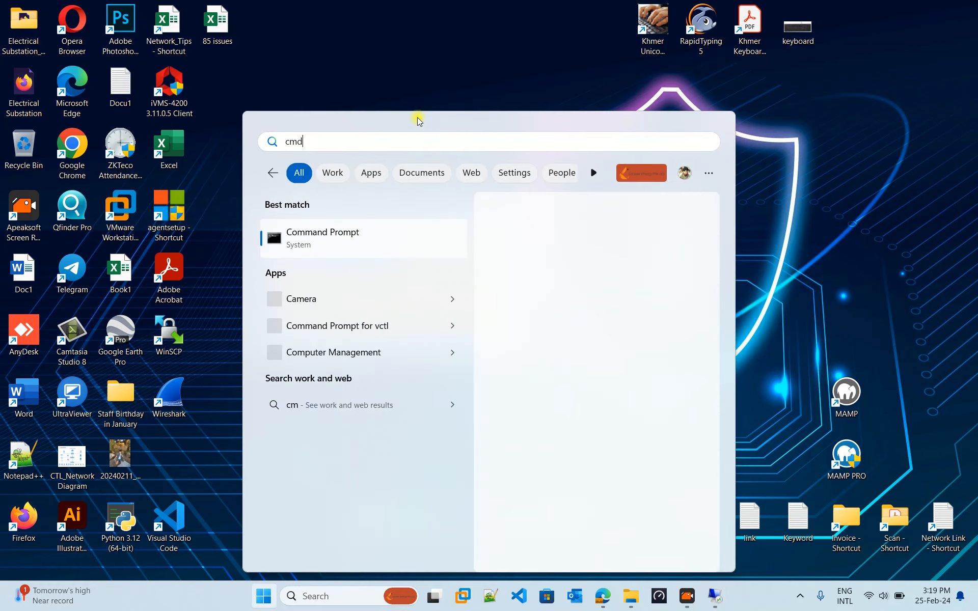
{"action": "key", "text": "Return"}
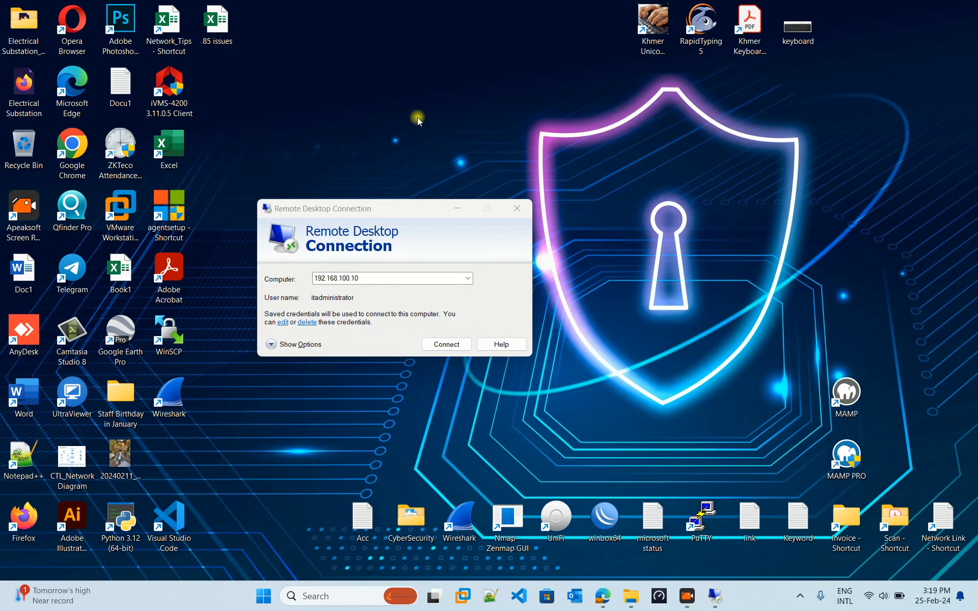
{"action": "type", "text": "ping 192.168.100.10 -t"}
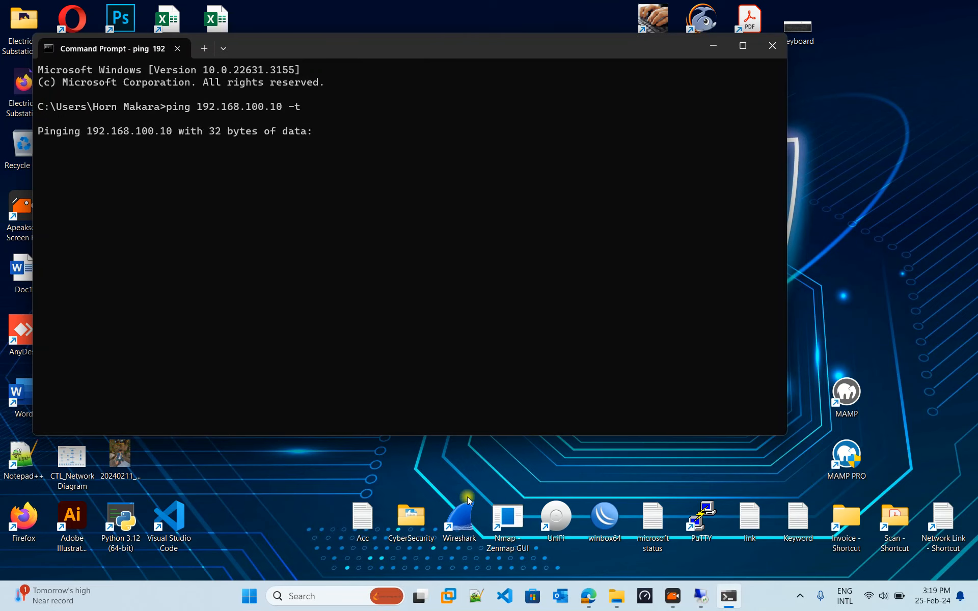
{"action": "left_click", "coordinate": [744, 46]}
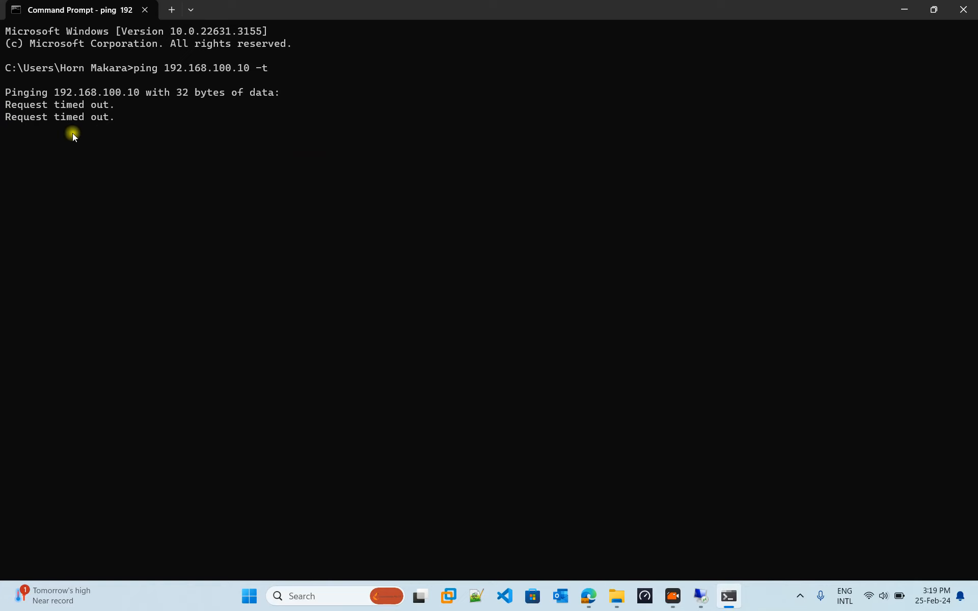
Try to connect to 192.168.100.10 through Remote Desktop as itadministrator, entering the account password.
{"action": "left_click", "coordinate": [700, 595]}
{"action": "left_click", "coordinate": [446, 344]}
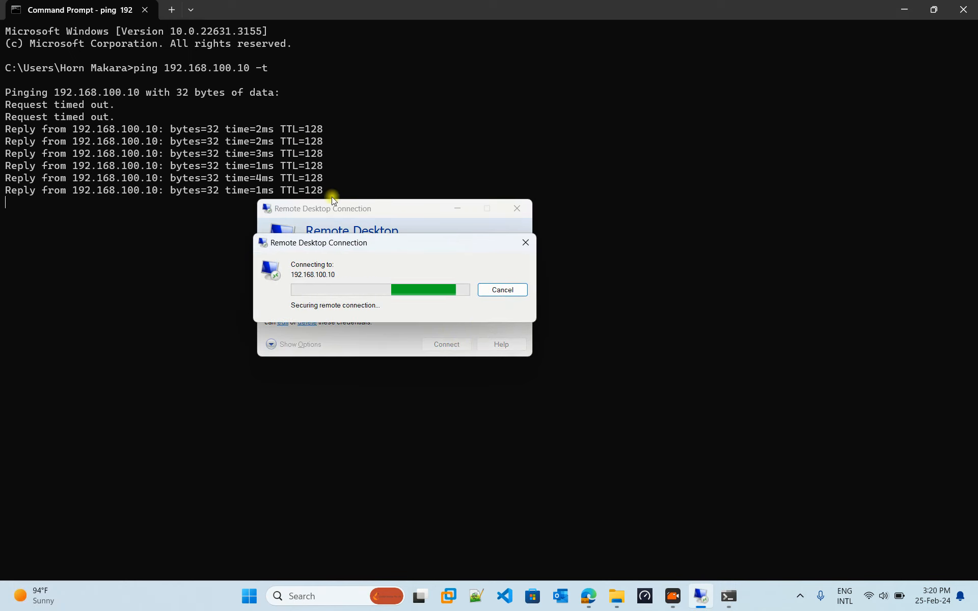
{"action": "left_click_drag", "start_coordinate": [396, 238], "coordinate": [543, 216]}
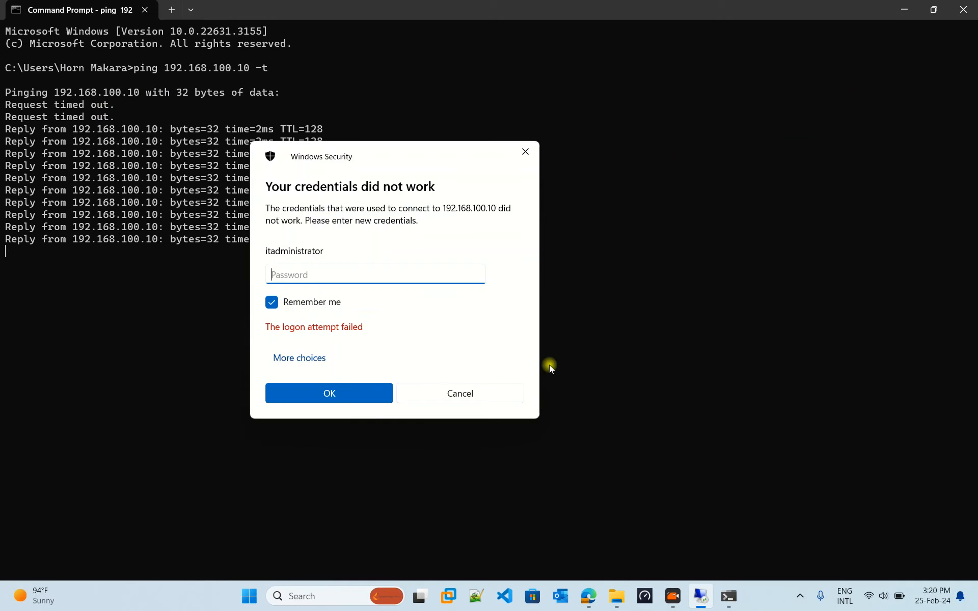
{"action": "type", "text": "••••••••"}
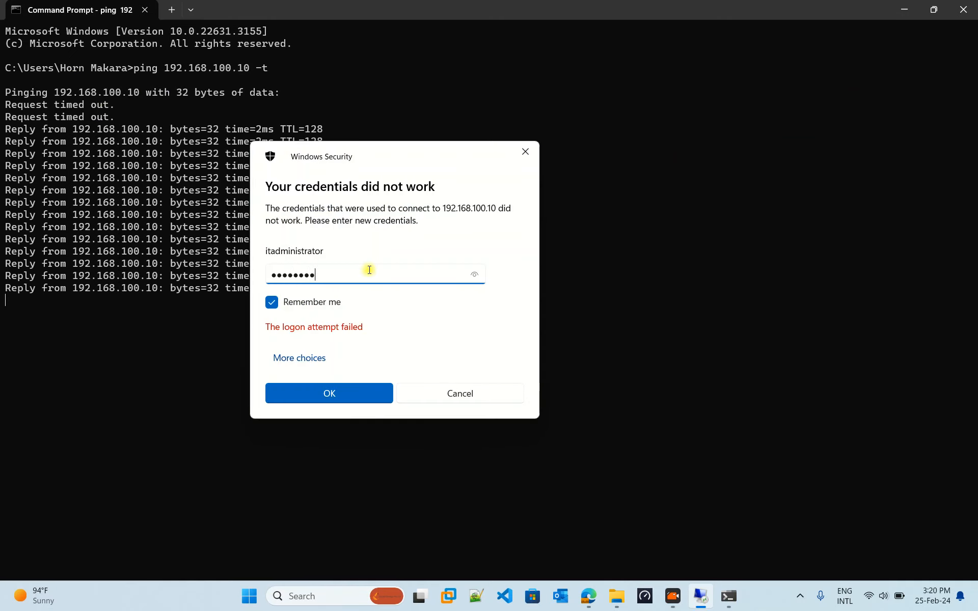
{"action": "type", "text": "•"}
{"action": "key", "text": "Return"}
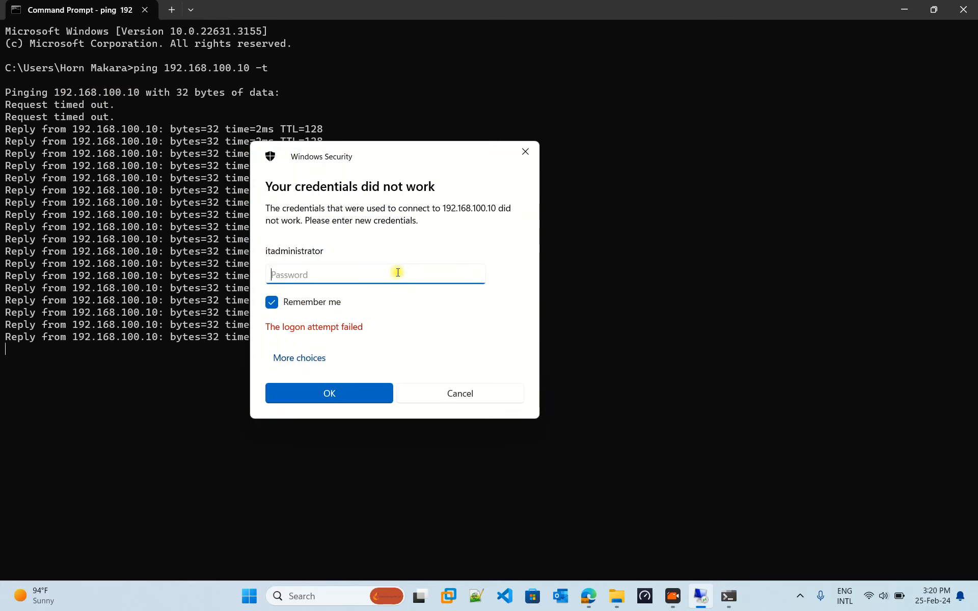
Retry the itadministrator sign-in twice by re-entering the account password and submitting it.
{"action": "type", "text": "•"}
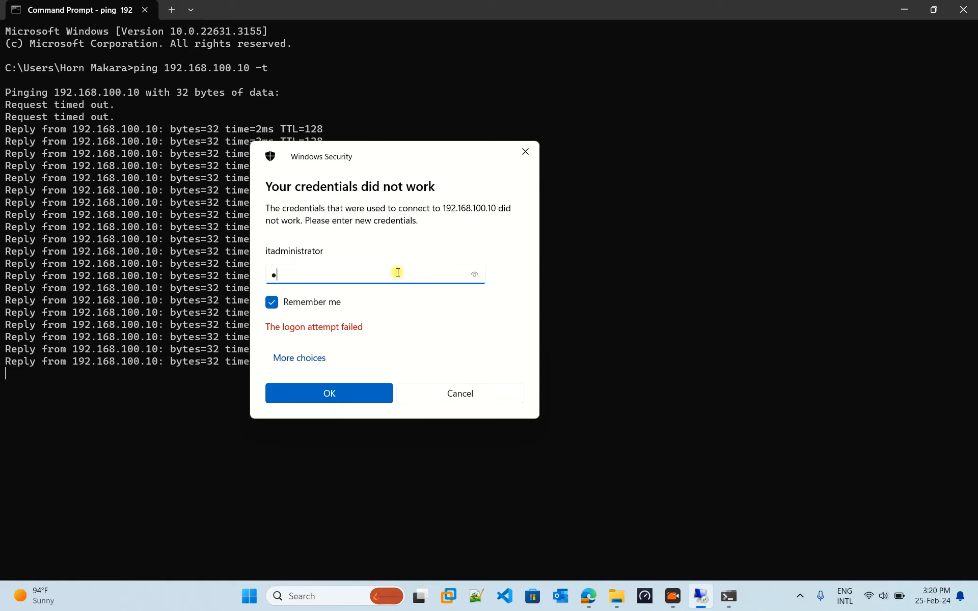
{"action": "type", "text": "••"}
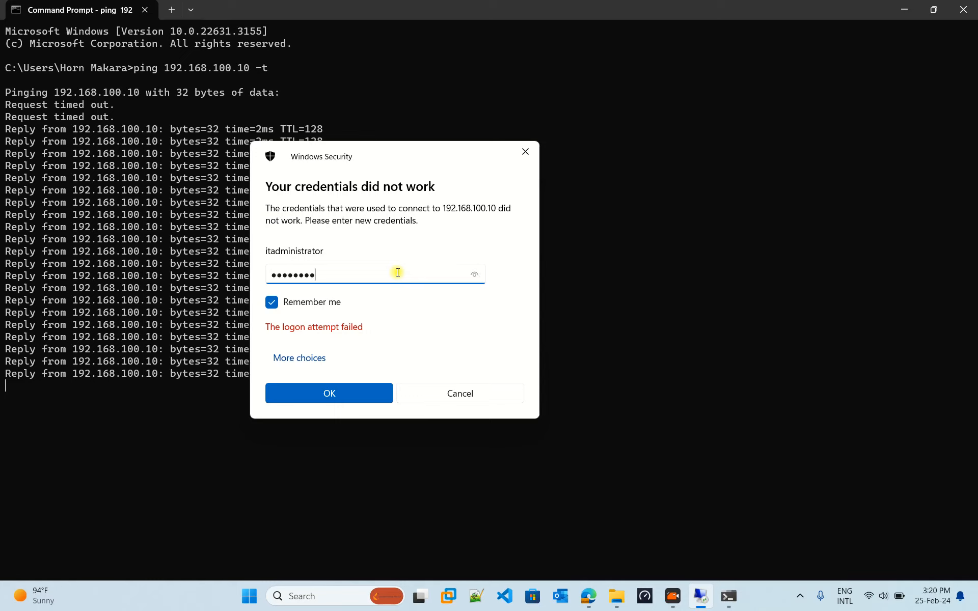
{"action": "type", "text": "•••"}
{"action": "left_click", "coordinate": [348, 392]}
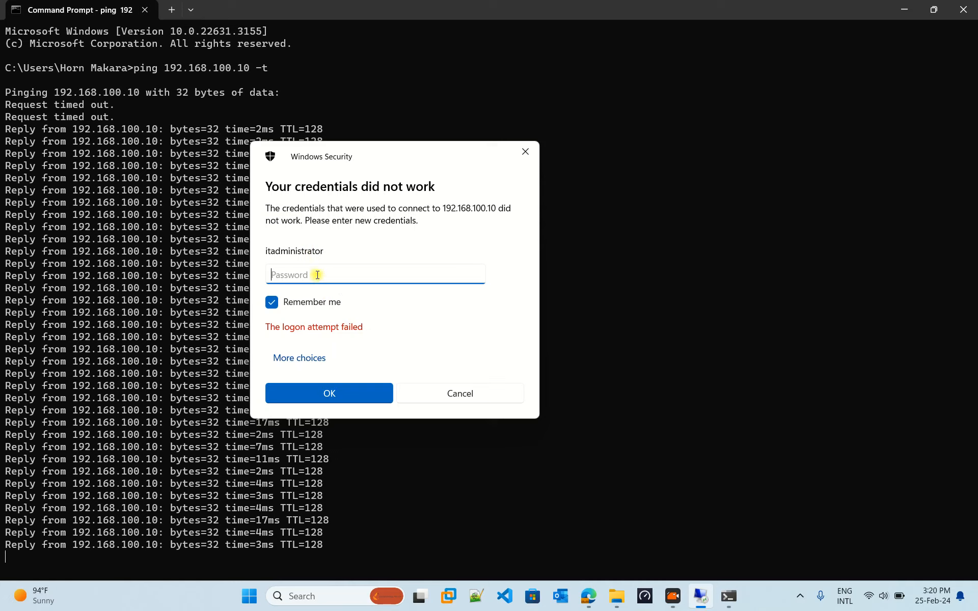
{"action": "type", "text": "•"}
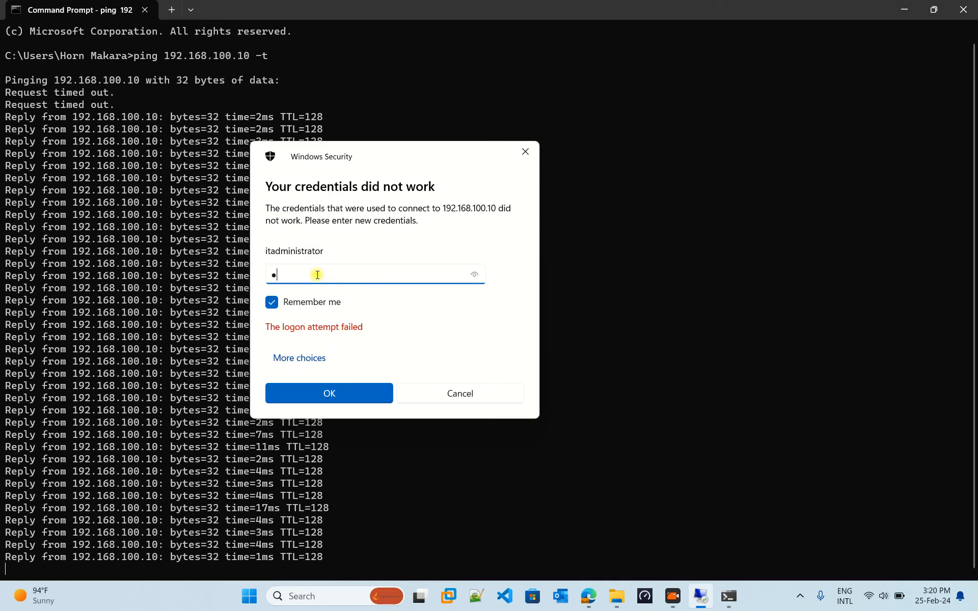
{"action": "type", "text": "••"}
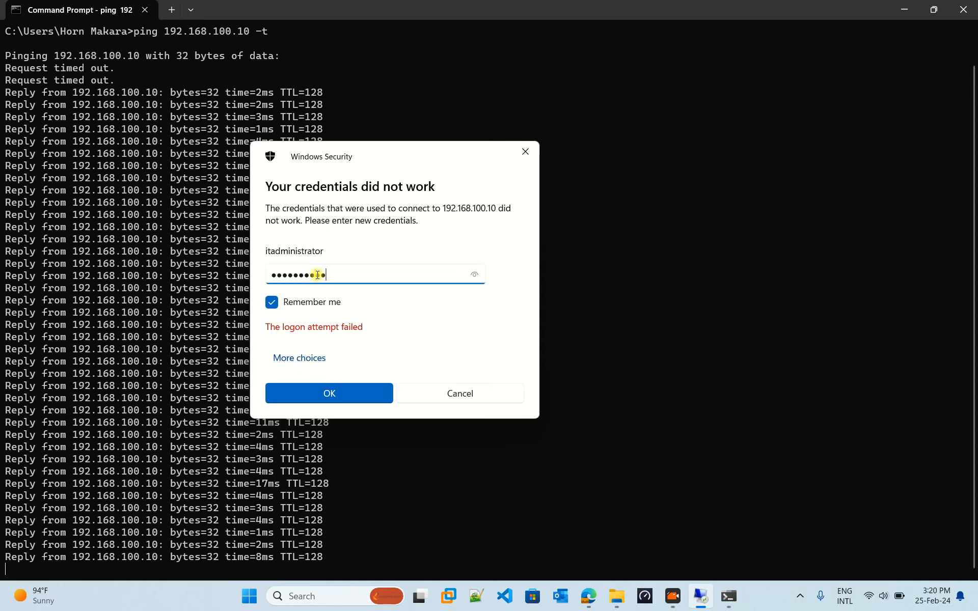
{"action": "left_click", "coordinate": [343, 395]}
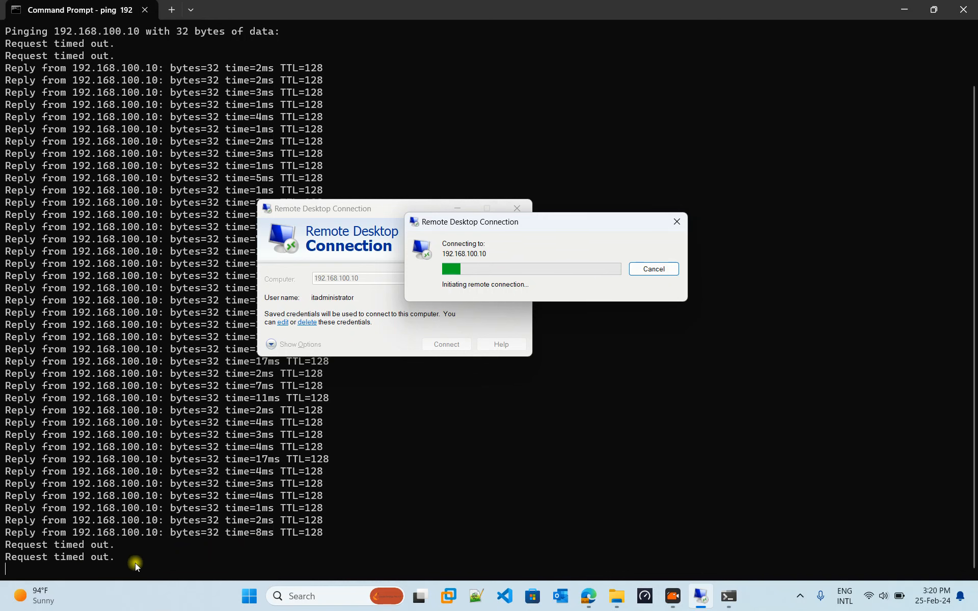
Close the running Command Prompt, open a new one and check the server's availability with ping 192.168.100.10 -t.
{"action": "left_click", "coordinate": [164, 491]}
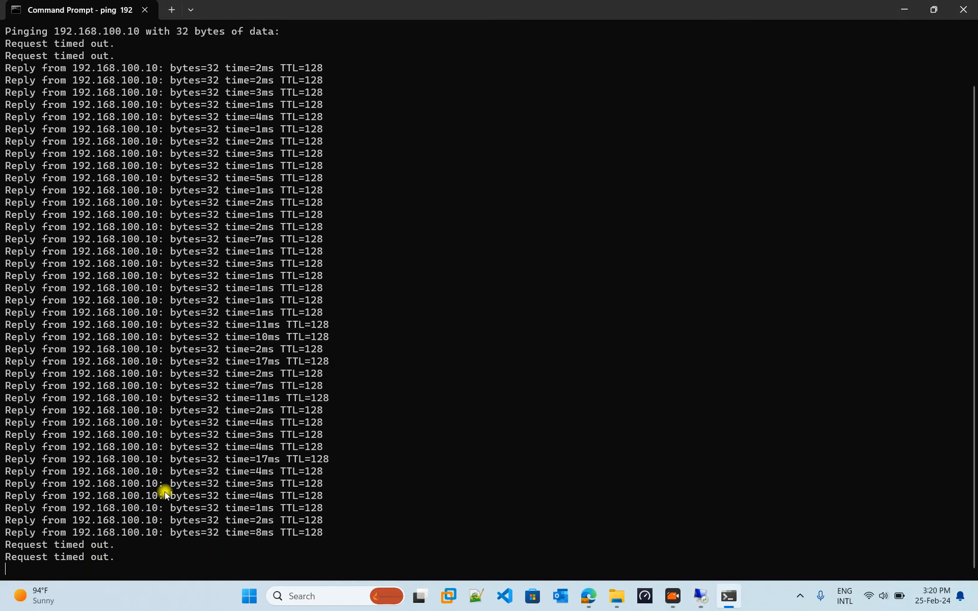
{"action": "left_click", "coordinate": [963, 9]}
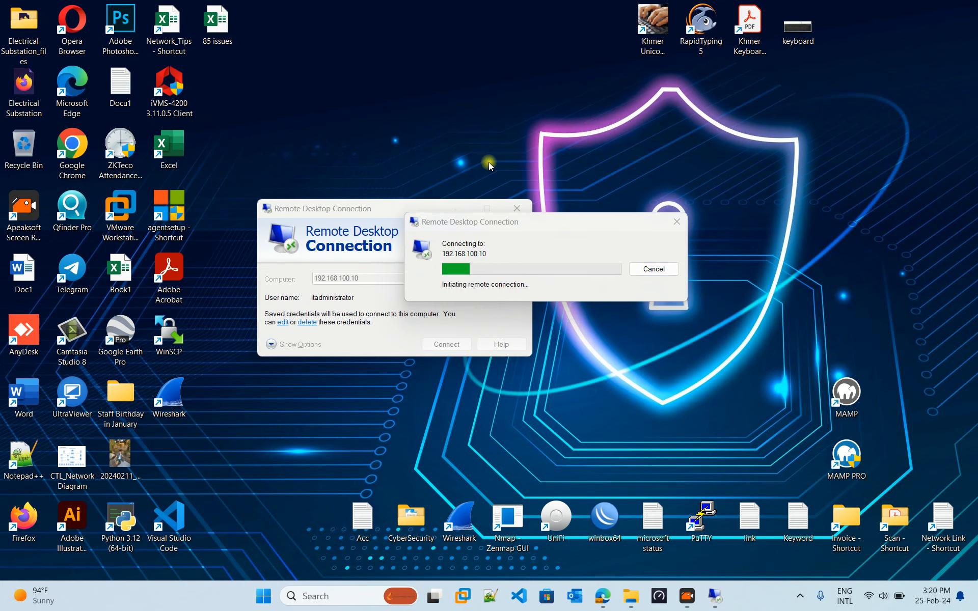
{"action": "key", "text": "super"}
{"action": "type", "text": "cmd"}
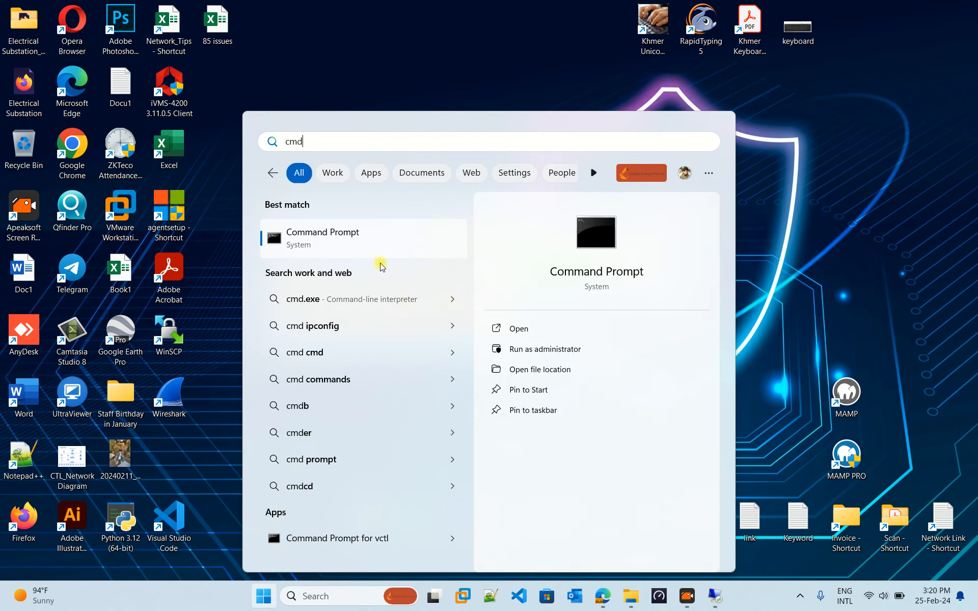
{"action": "left_click", "coordinate": [371, 245]}
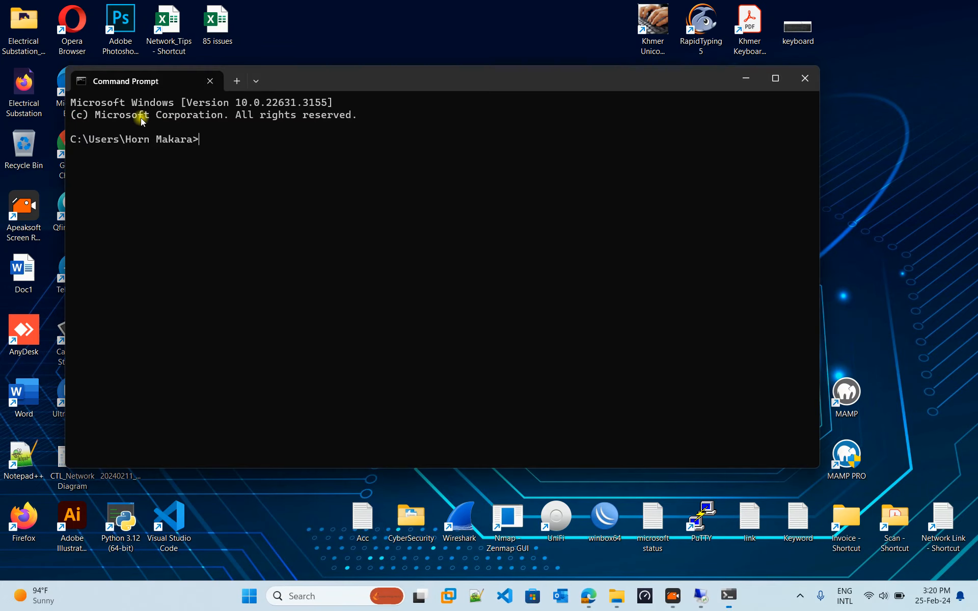
{"action": "type", "text": "ping 192.168.200."}
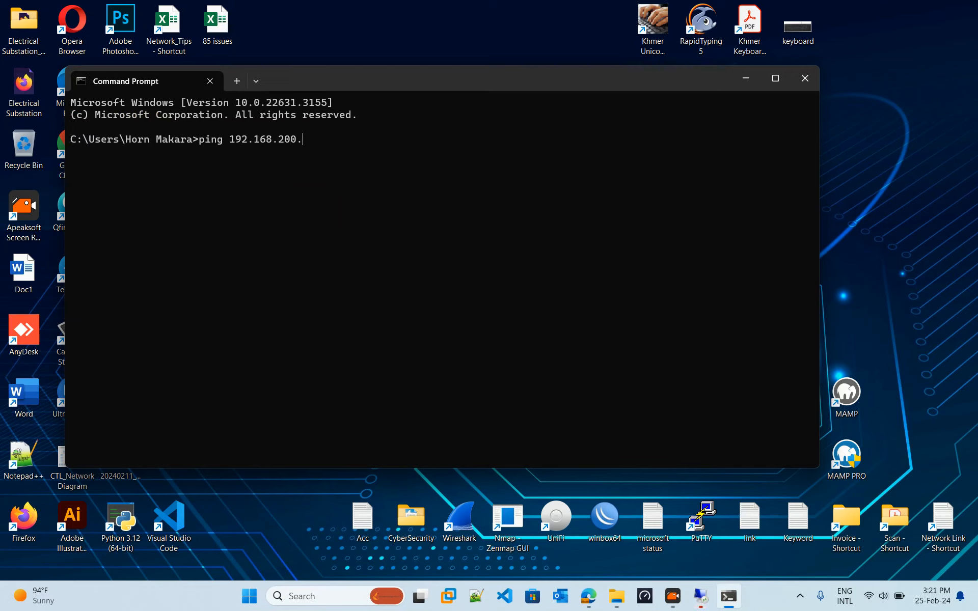
{"action": "key", "text": "BackSpace"}
{"action": "type", "text": "100.,"}
{"action": "type", "text": "0 -t"}
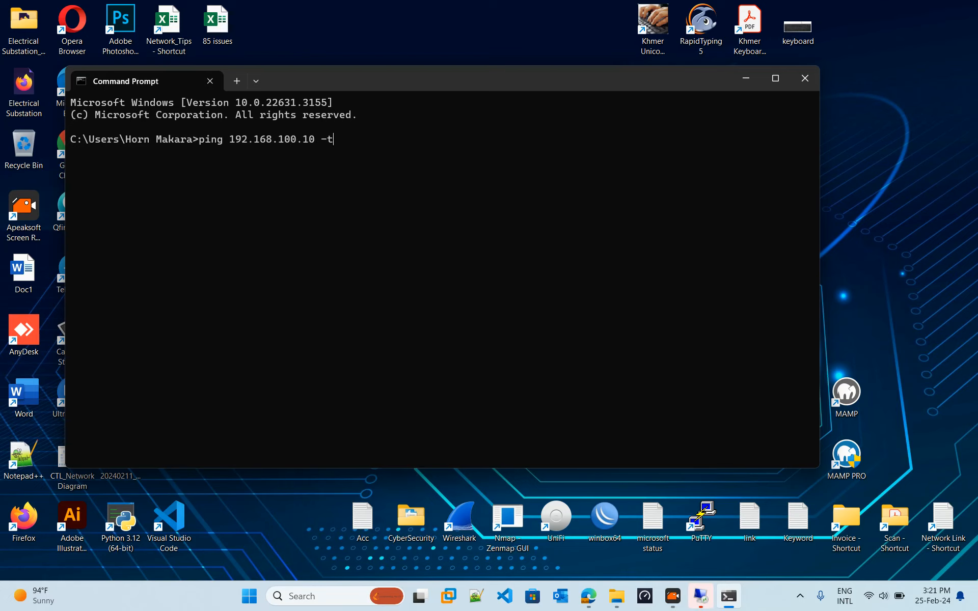
{"action": "key", "text": "Return"}
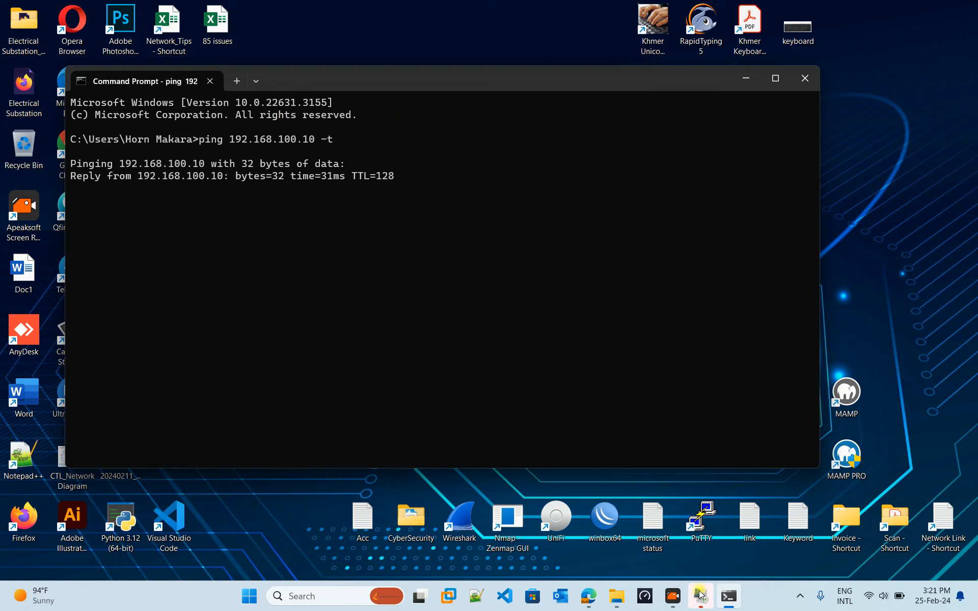
{"action": "left_click", "coordinate": [539, 317]}
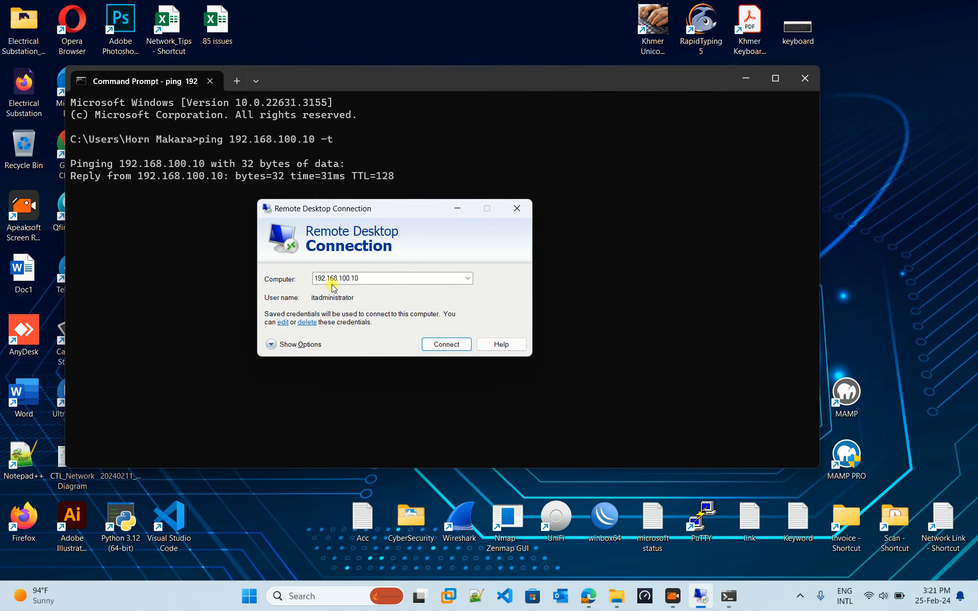
{"action": "left_click", "coordinate": [435, 345]}
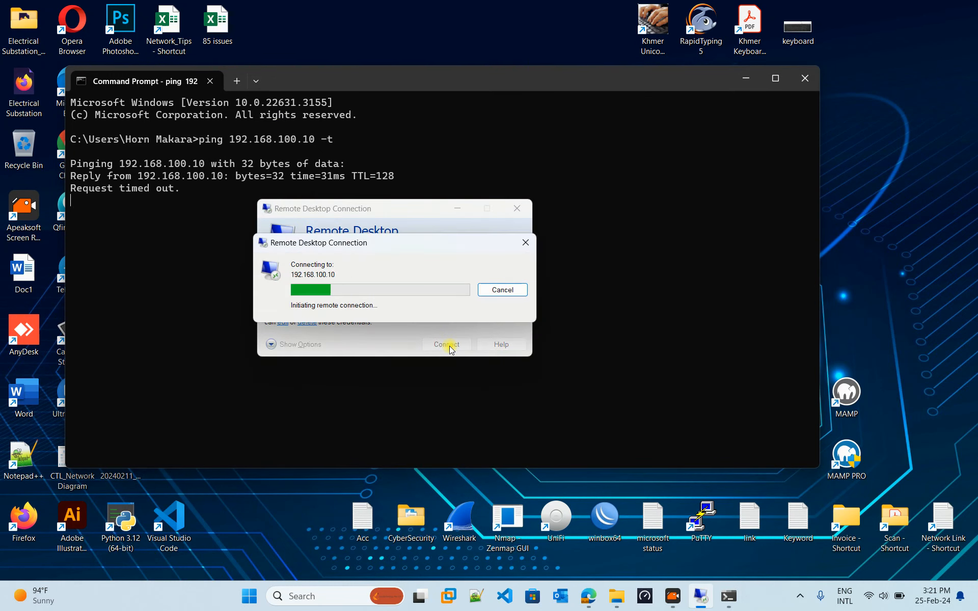
{"action": "left_click", "coordinate": [524, 245]}
{"action": "left_click", "coordinate": [517, 208]}
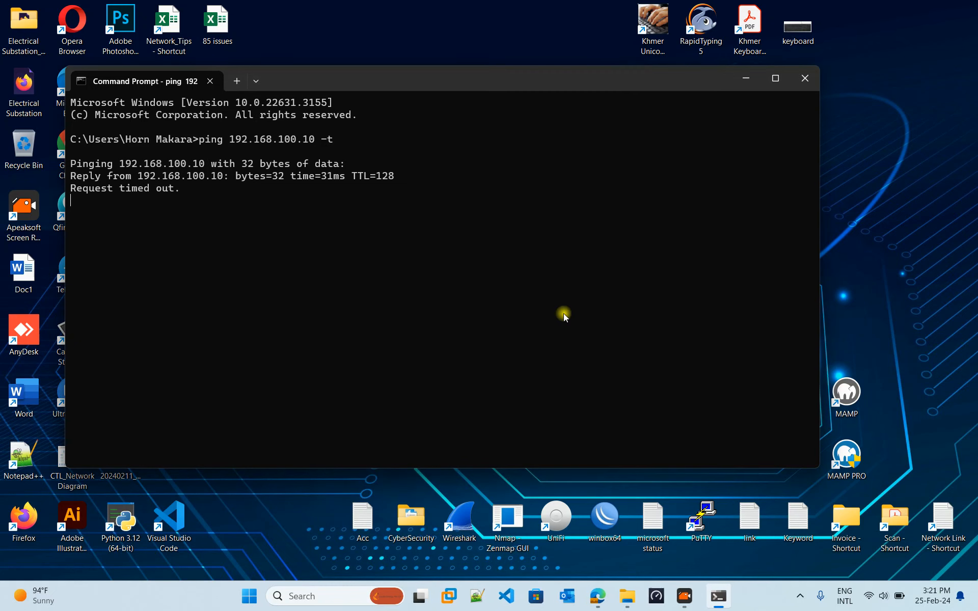
Reopen Remote Desktop Connection, connect to 192.168.100.10 and try the account password for itadministrator.
{"action": "key", "text": "super+r"}
{"action": "left_click", "coordinate": [101, 553]}
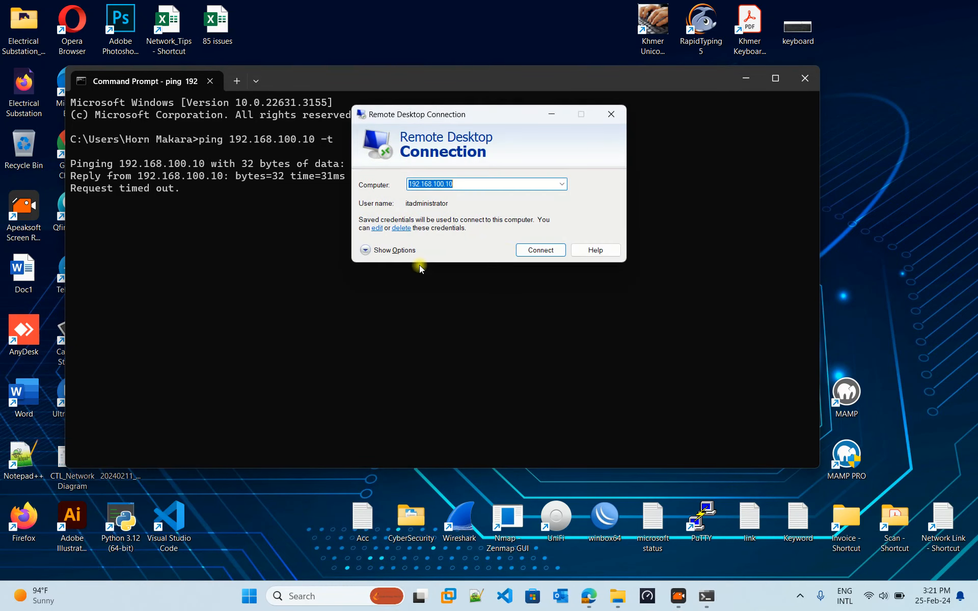
{"action": "left_click", "coordinate": [529, 254]}
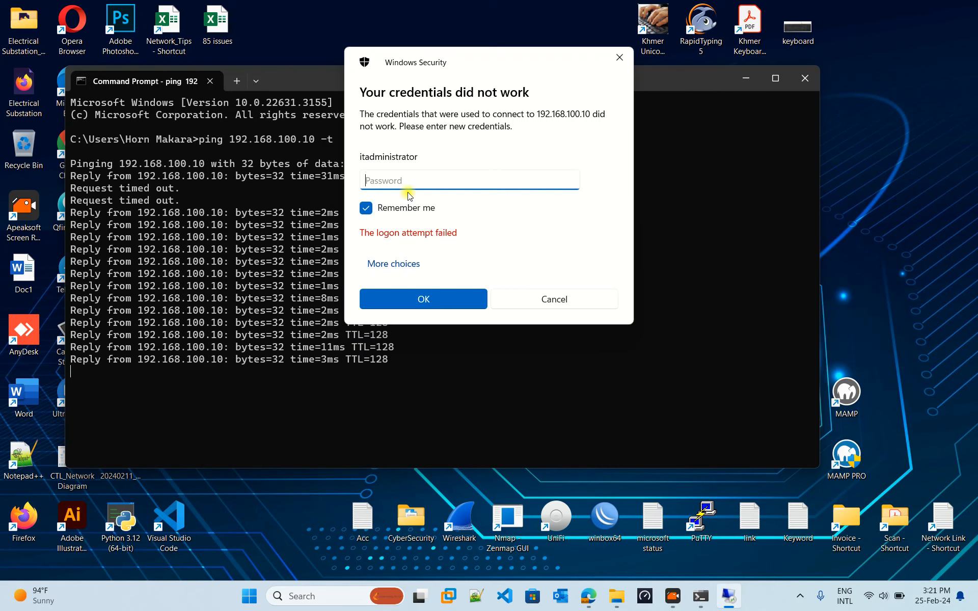
{"action": "type", "text": "•••••"}
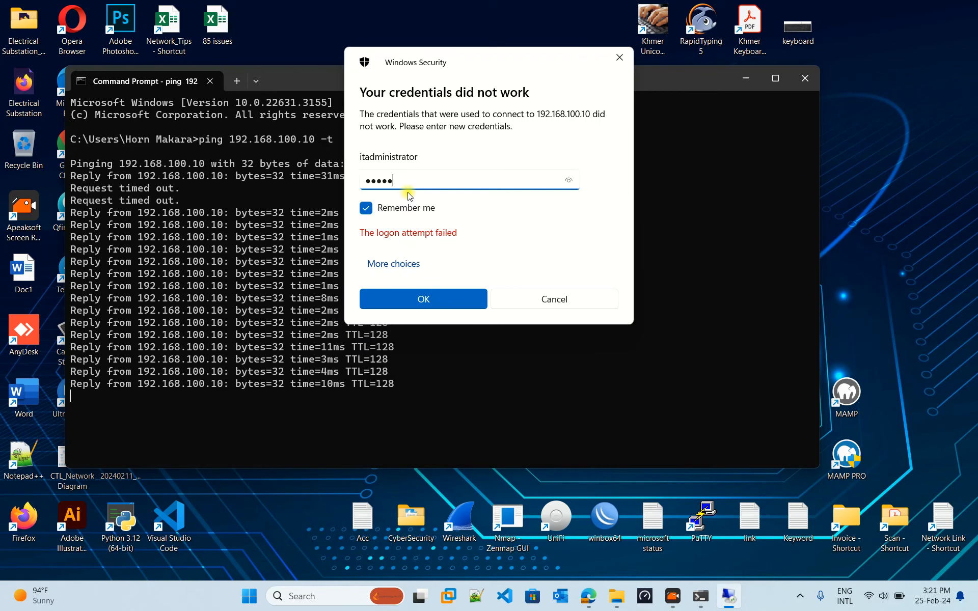
{"action": "type", "text": "•••"}
{"action": "key", "text": "Return"}
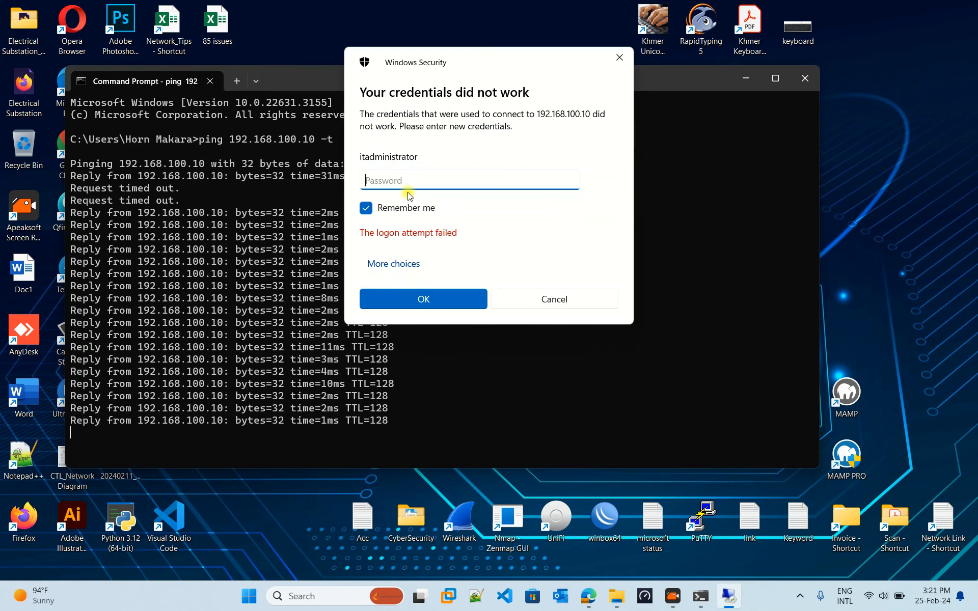
Switch the sign-in to a different account and enter the user name techit\itadministrator.
{"action": "left_click", "coordinate": [392, 264]}
{"action": "left_click", "coordinate": [460, 334]}
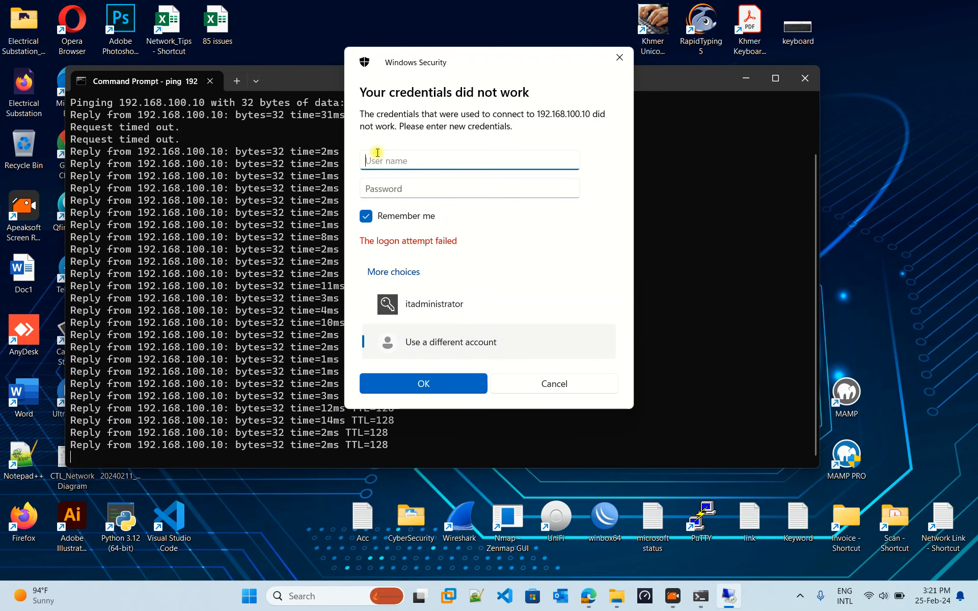
{"action": "type", "text": "techn"}
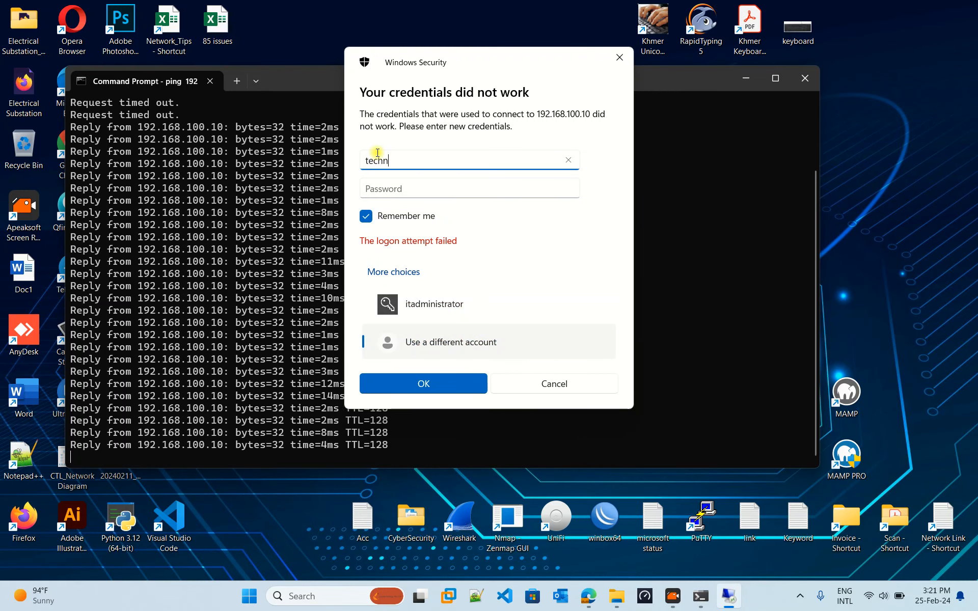
{"action": "type", "text": "it"}
{"action": "key", "text": "BackSpace"}
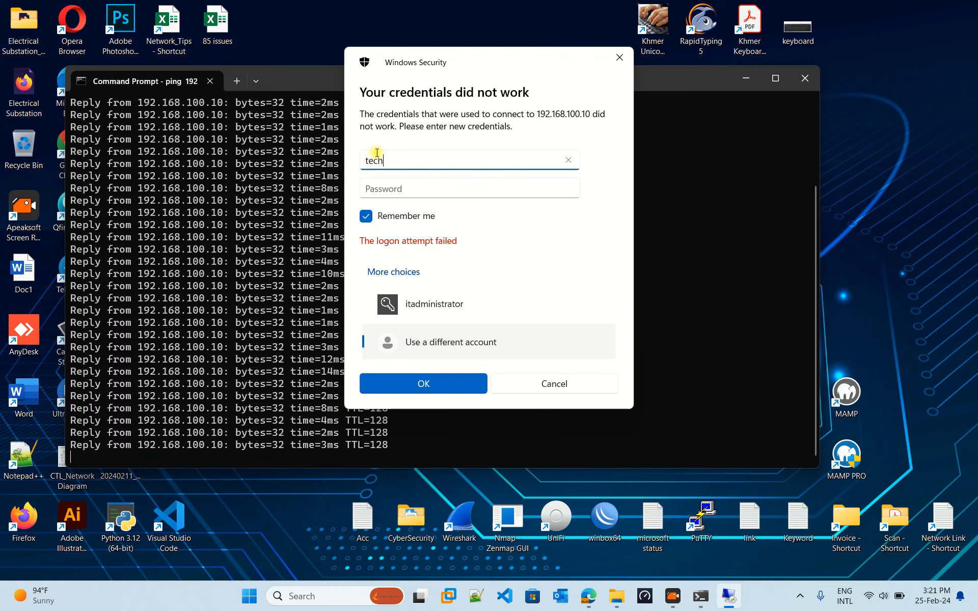
{"action": "type", "text": "\\itadminis"}
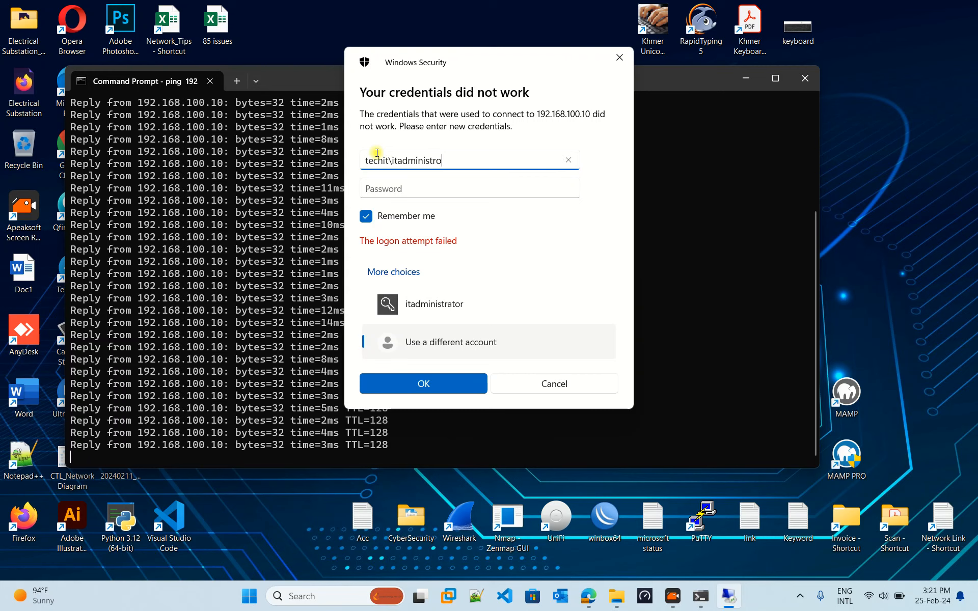
{"action": "type", "text": "tor"}
{"action": "key", "text": "Tab"}
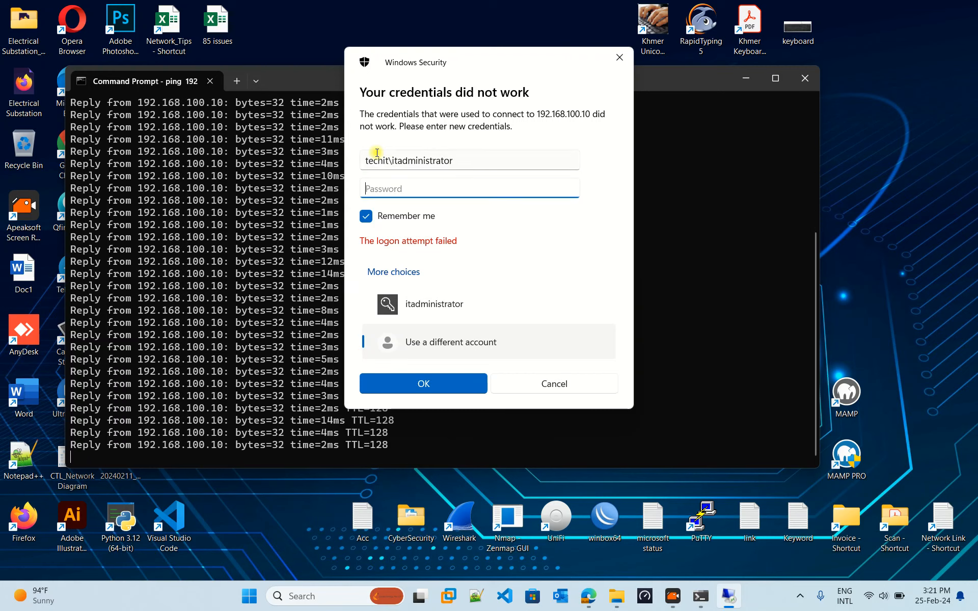
Enter the domain account's password, submit the credentials and accept the certificate warning to connect to the server.
{"action": "type", "text": "•••••••••"}
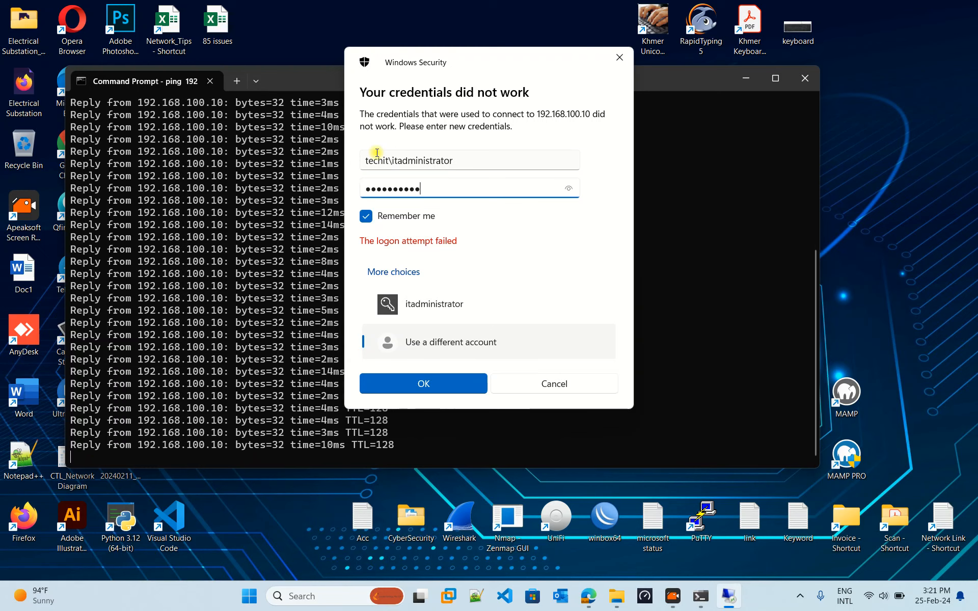
{"action": "left_click", "coordinate": [447, 388]}
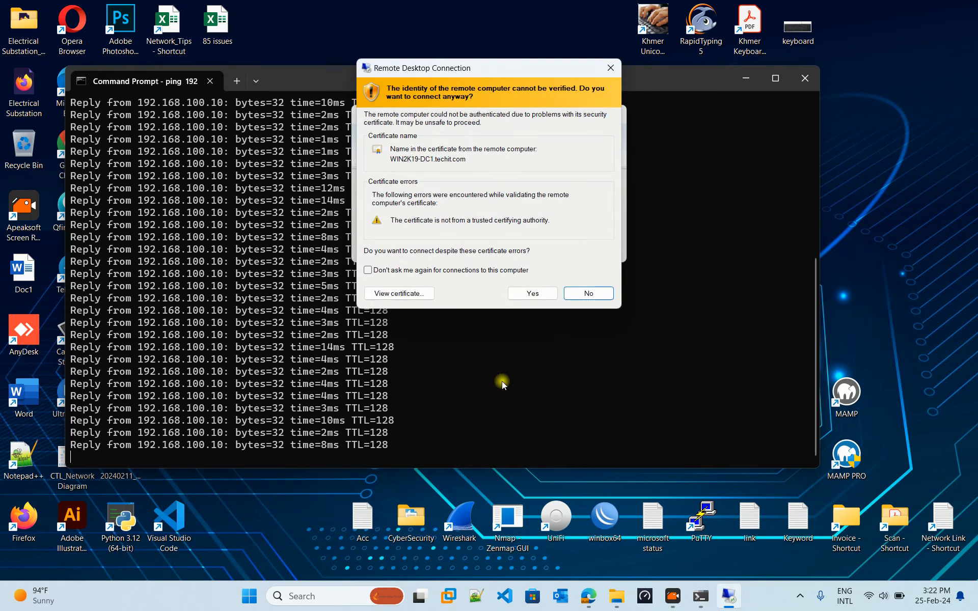
{"action": "left_click", "coordinate": [532, 293]}
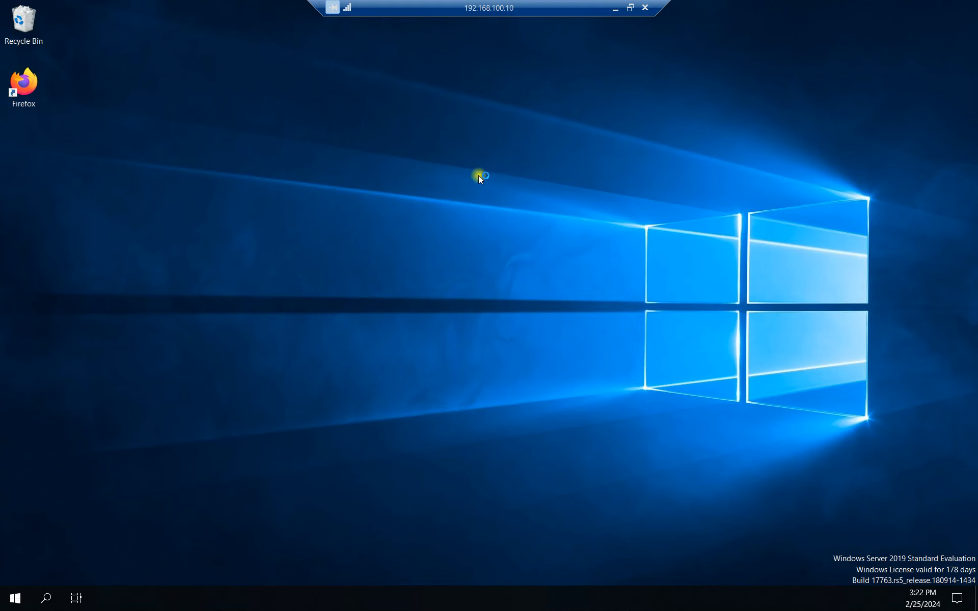
{"action": "right_click", "coordinate": [506, 214]}
{"action": "left_click", "coordinate": [512, 219]}
{"action": "right_click", "coordinate": [276, 166]}
{"action": "left_click", "coordinate": [326, 212]}
{"action": "right_click", "coordinate": [713, 194]}
{"action": "left_click", "coordinate": [738, 228]}
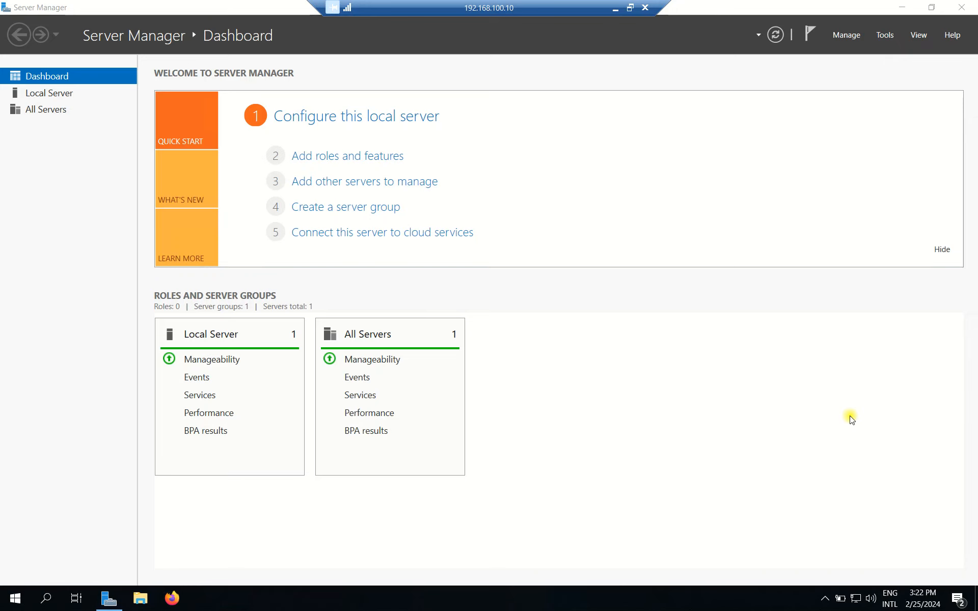
Review the Local Server and All Servers pages in Server Manager and return to the Dashboard.
{"action": "left_click", "coordinate": [52, 94]}
{"action": "left_click", "coordinate": [48, 79]}
{"action": "left_click", "coordinate": [51, 110]}
{"action": "left_click", "coordinate": [55, 78]}
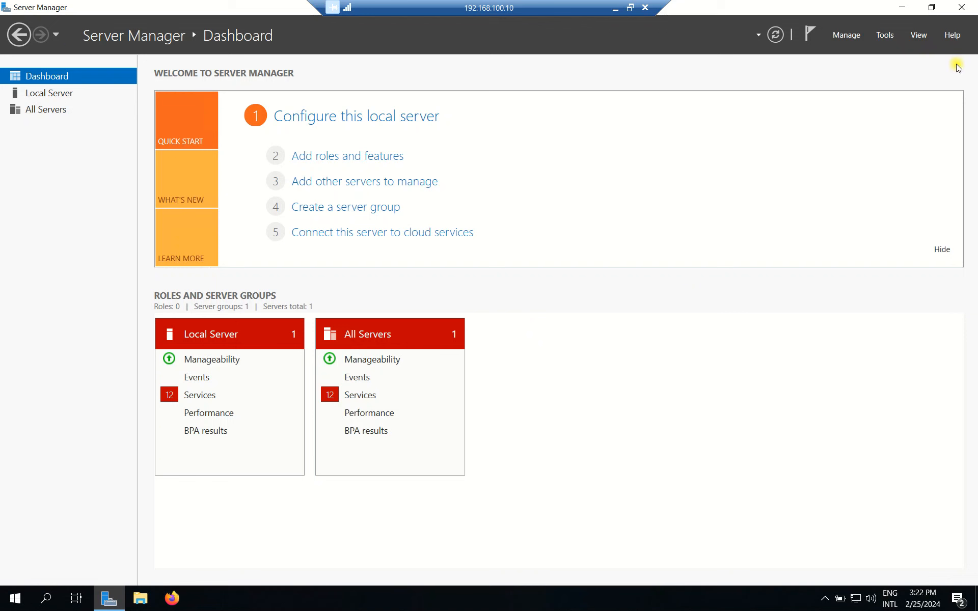
Check the available administrative tools in Server Manager and review the Local Server and All Servers pages.
{"action": "left_click", "coordinate": [884, 37]}
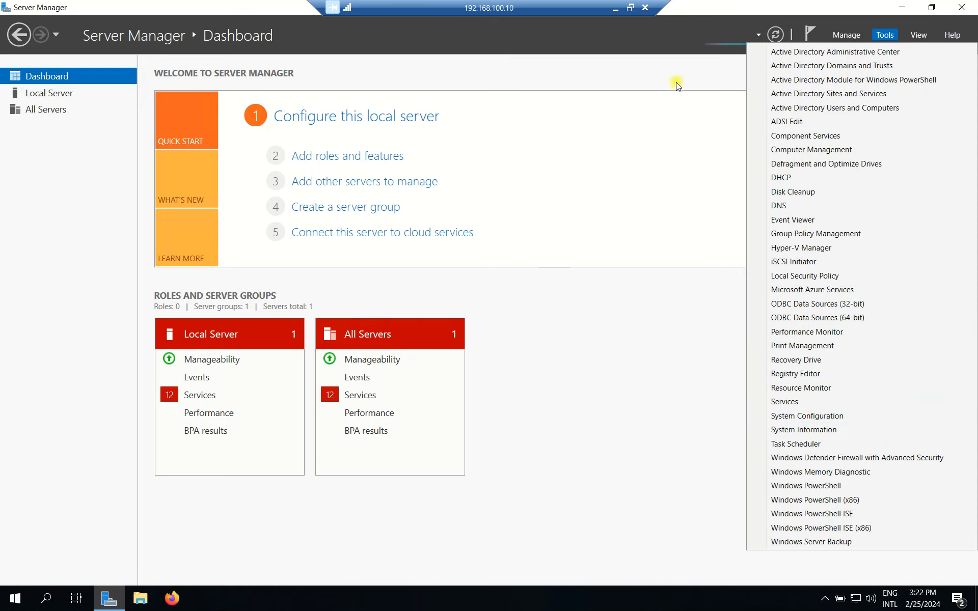
{"action": "left_click", "coordinate": [652, 66]}
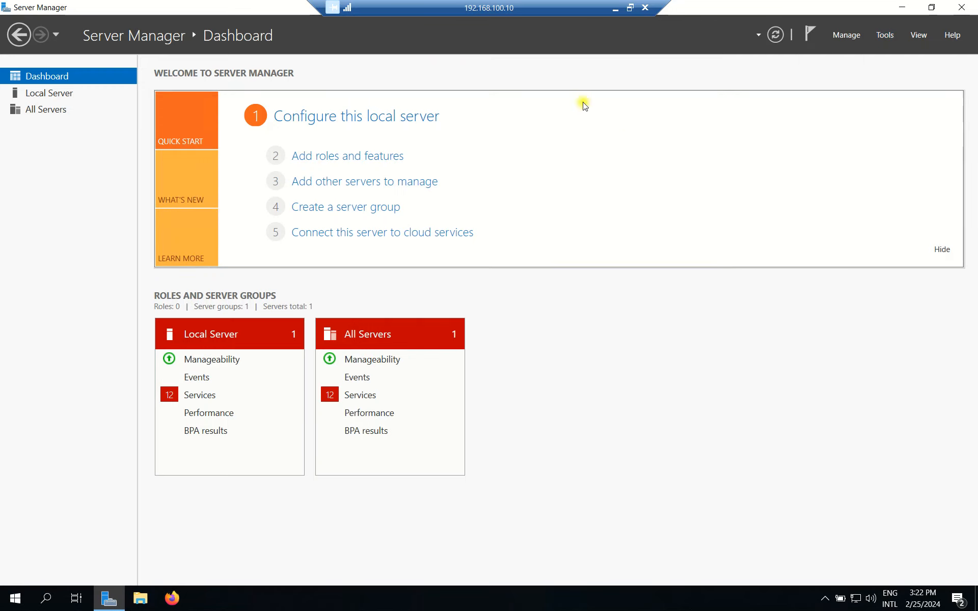
{"action": "left_click", "coordinate": [63, 95]}
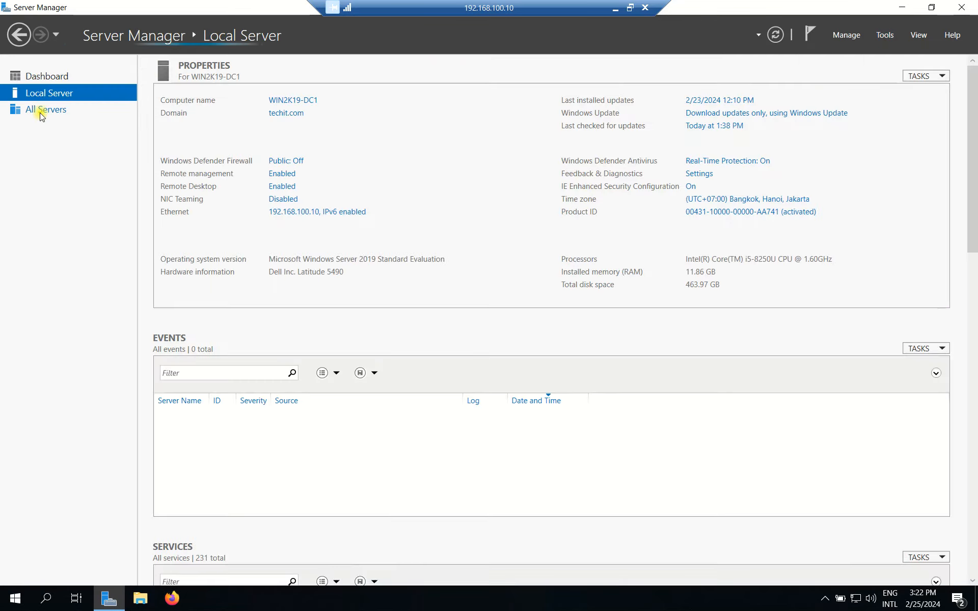
{"action": "left_click", "coordinate": [42, 112]}
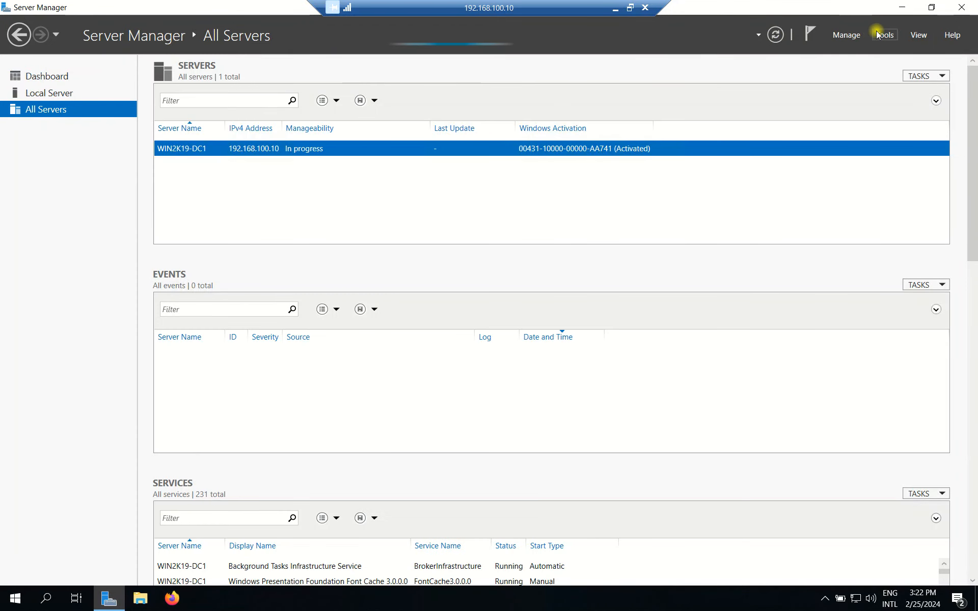
Open Hyper-V Manager from Server Manager, maximize its window and select the server WIN2K19-DC1.
{"action": "left_click", "coordinate": [877, 35]}
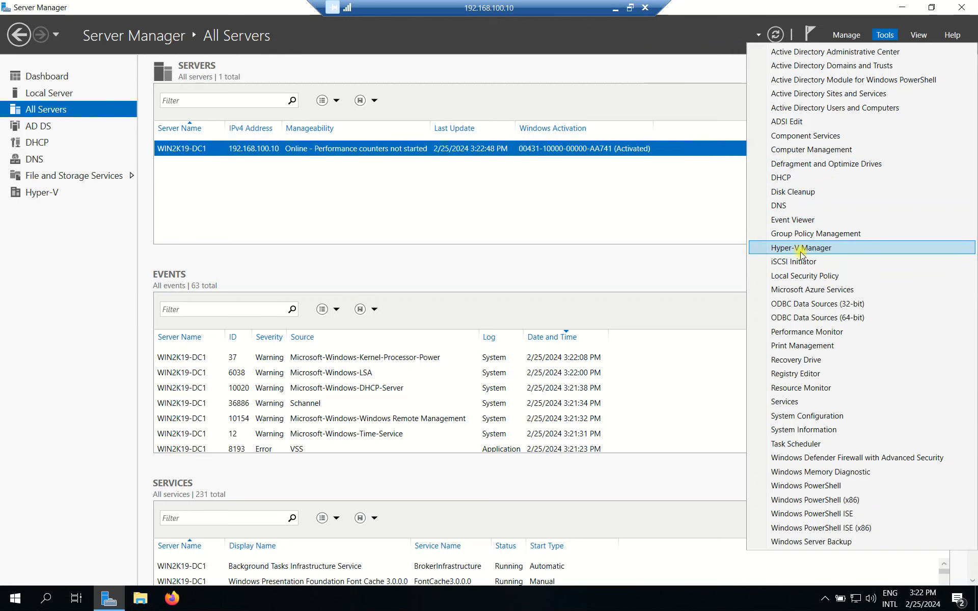
{"action": "left_click", "coordinate": [807, 252]}
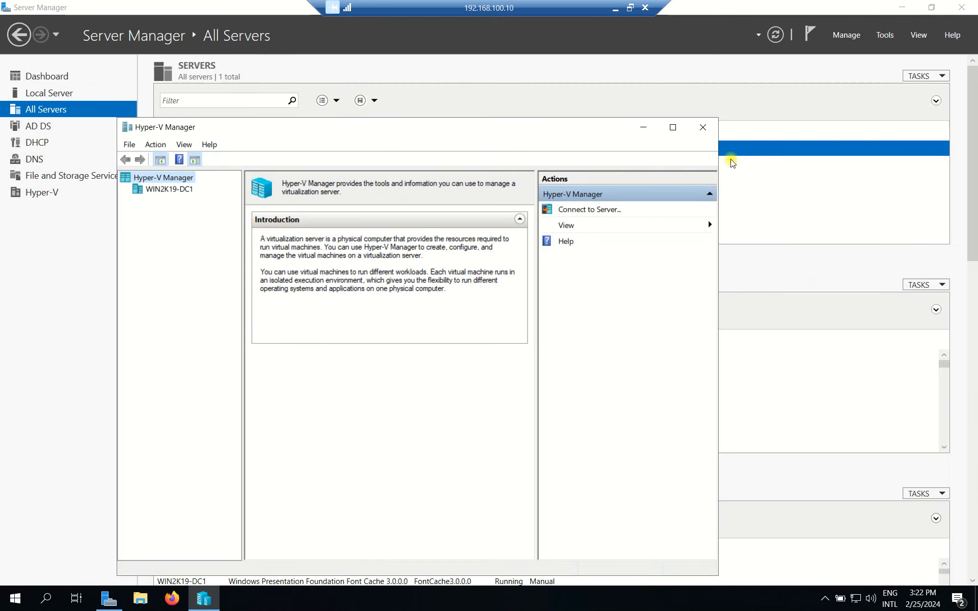
{"action": "left_click", "coordinate": [672, 126]}
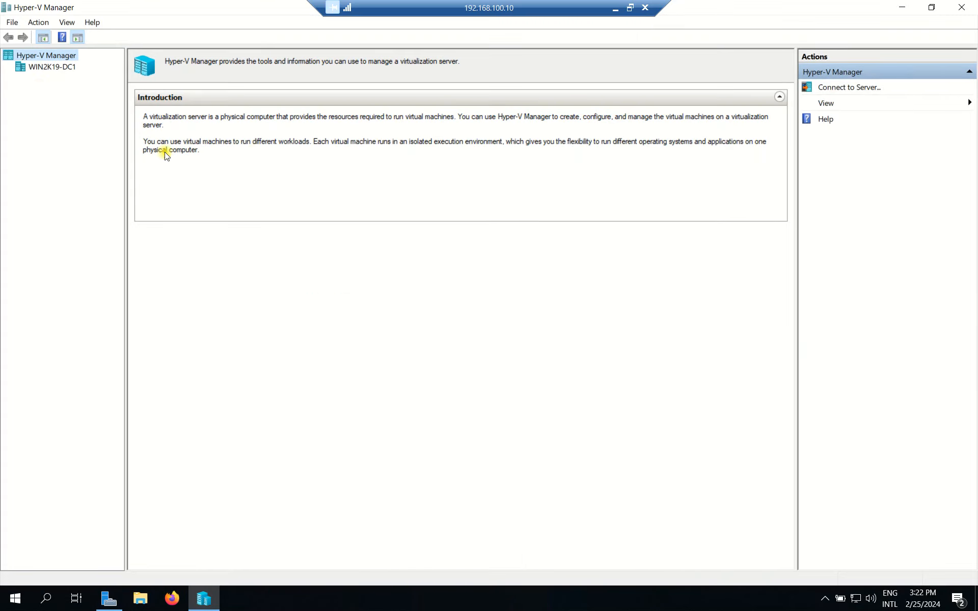
{"action": "left_click", "coordinate": [51, 67]}
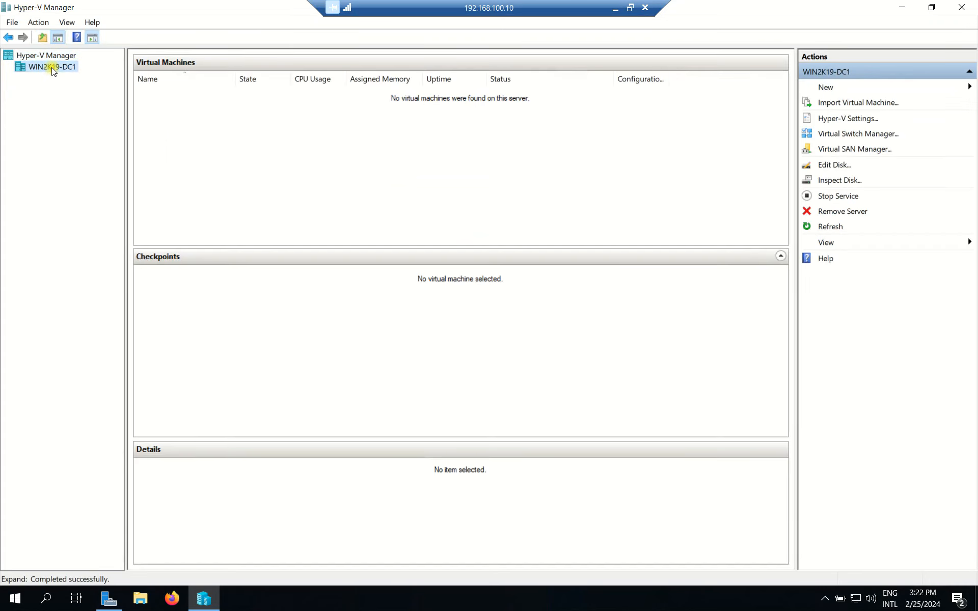
Examine the actions offered for the Hyper-V Manager root and the WIN2K19-DC1 server, and close Hyper-V Manager.
{"action": "left_click", "coordinate": [45, 56]}
{"action": "left_click", "coordinate": [53, 68]}
{"action": "right_click", "coordinate": [56, 54]}
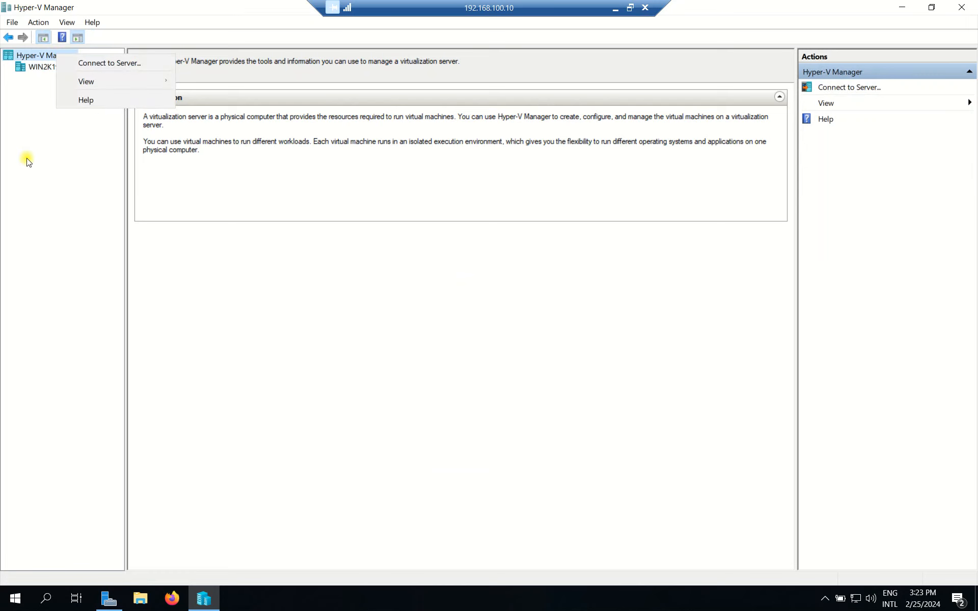
{"action": "left_click", "coordinate": [29, 173]}
{"action": "right_click", "coordinate": [44, 70]}
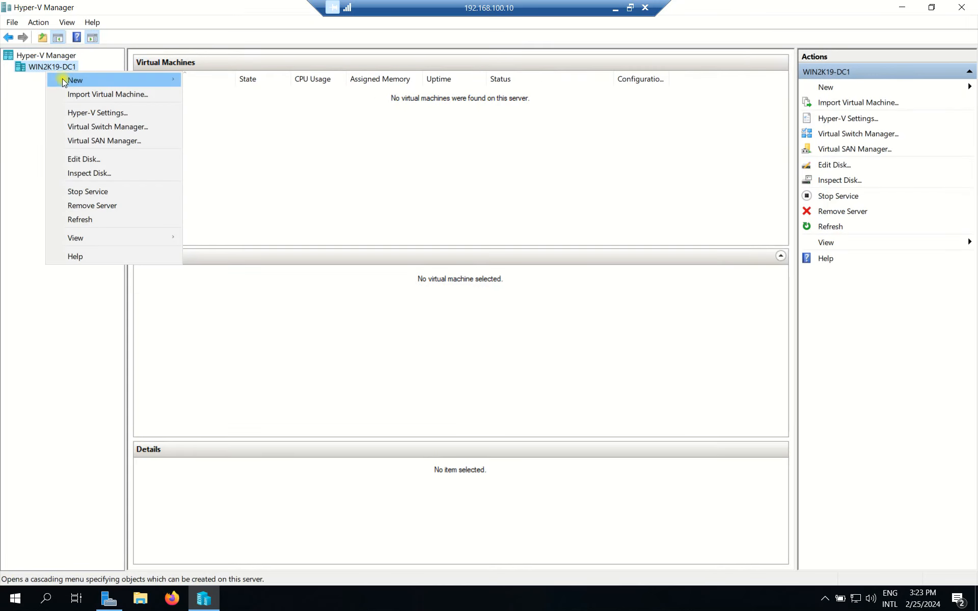
{"action": "left_click", "coordinate": [793, 6]}
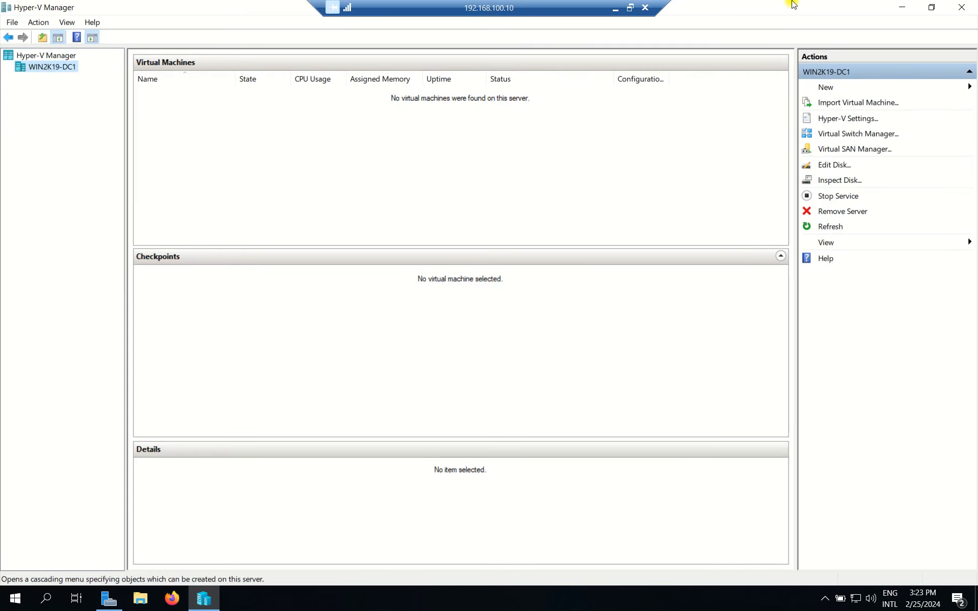
{"action": "left_click", "coordinate": [964, 8]}
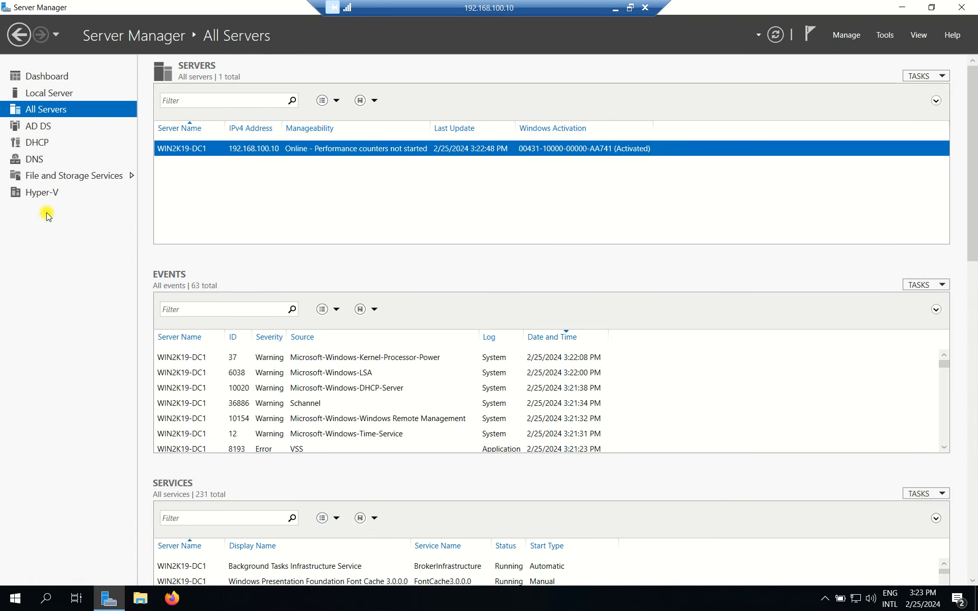
Show the Hyper-V role page in Server Manager and widen the Server Name column of its events list.
{"action": "left_click", "coordinate": [46, 193]}
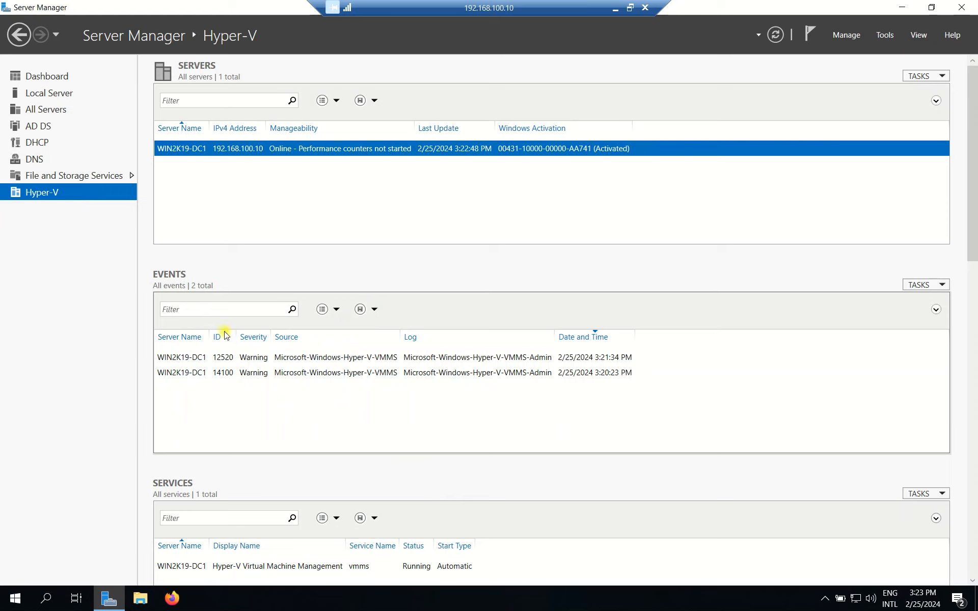
{"action": "left_click_drag", "start_coordinate": [209, 337], "coordinate": [231, 337]}
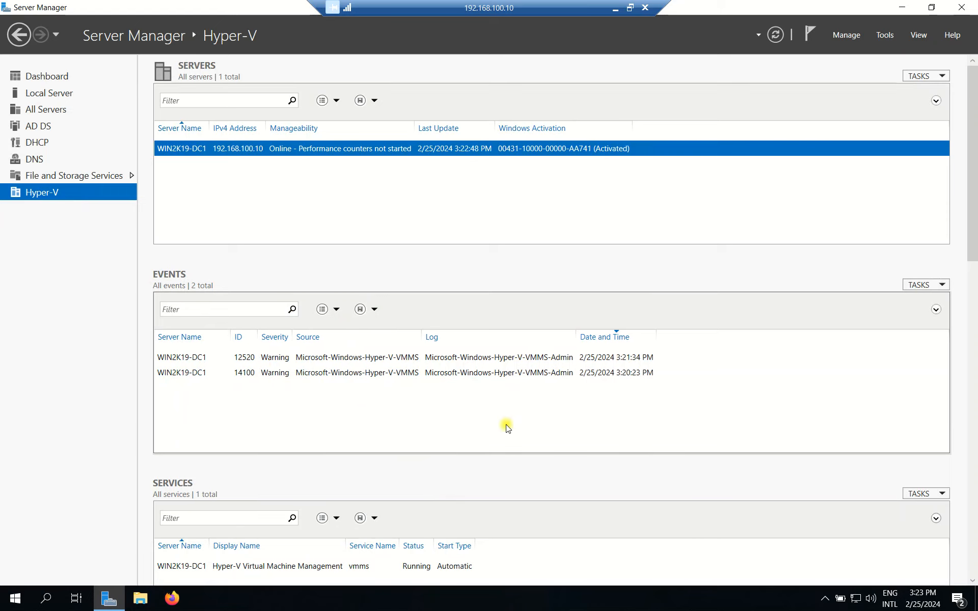